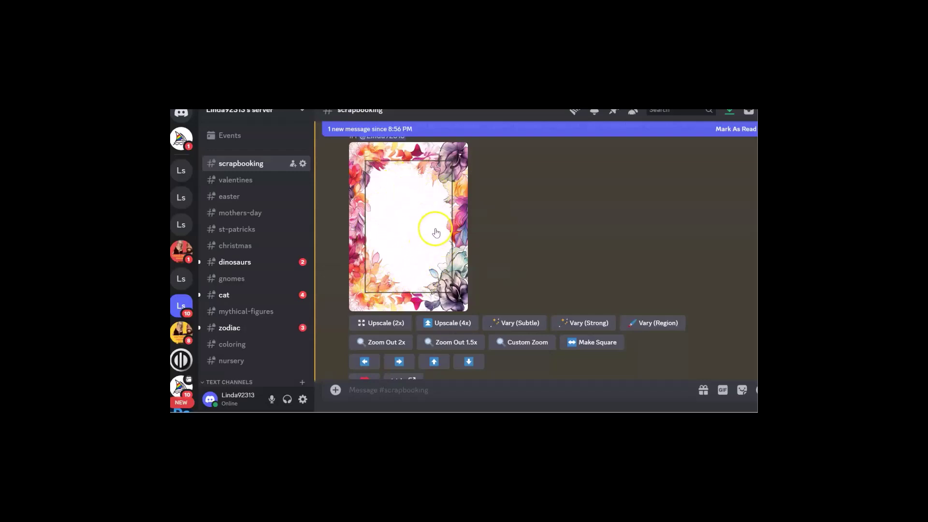
Step: Scroll through the Midjourney results to find the watercolor floral frame 2x2 grid
scroll(472, 215, up, 1)
scroll(472, 223, down, 1)
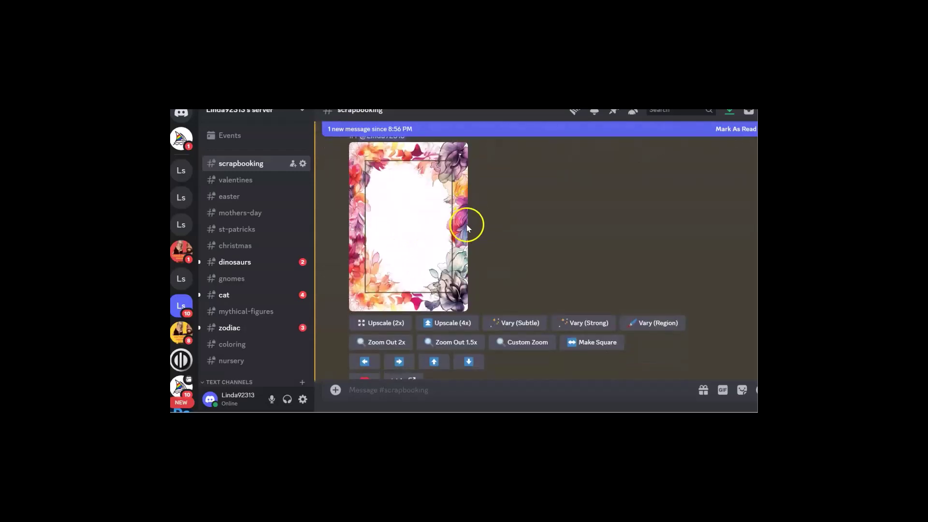
scroll(508, 208, up, 1)
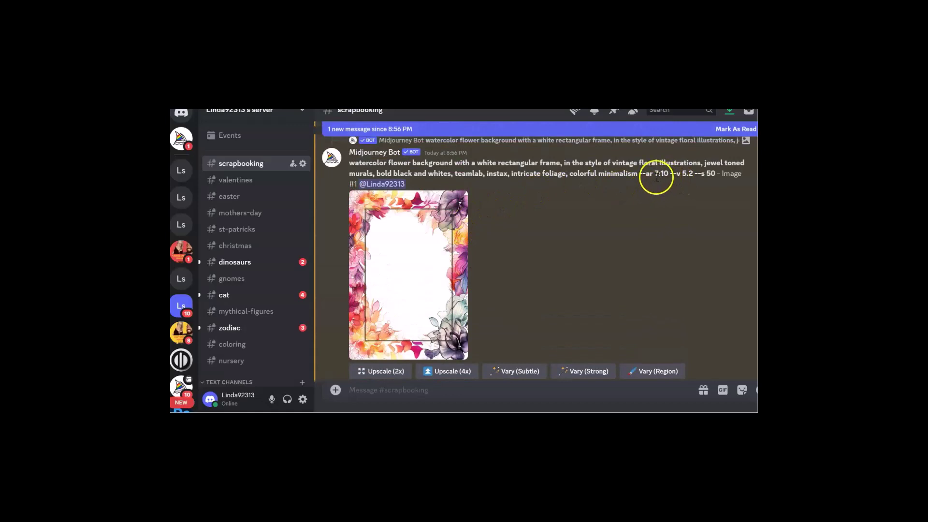
scroll(497, 259, up, 1)
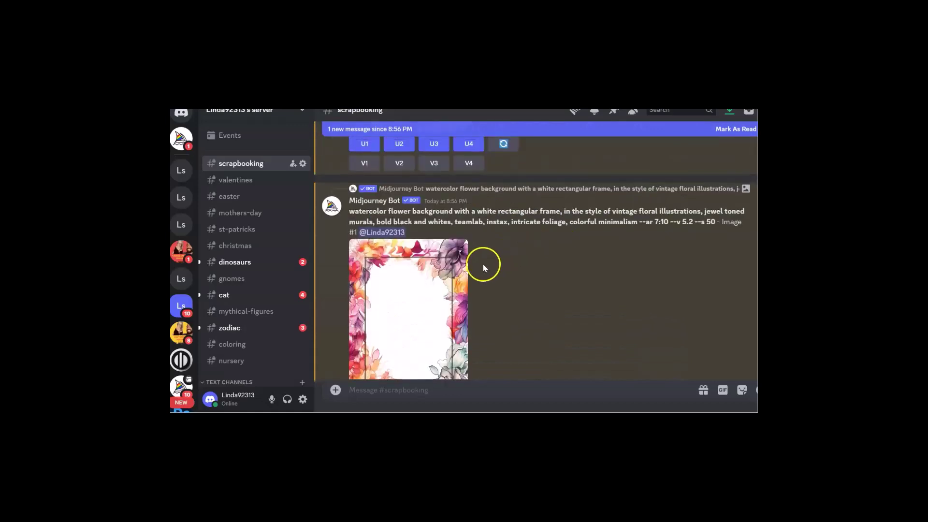
scroll(447, 269, down, 1)
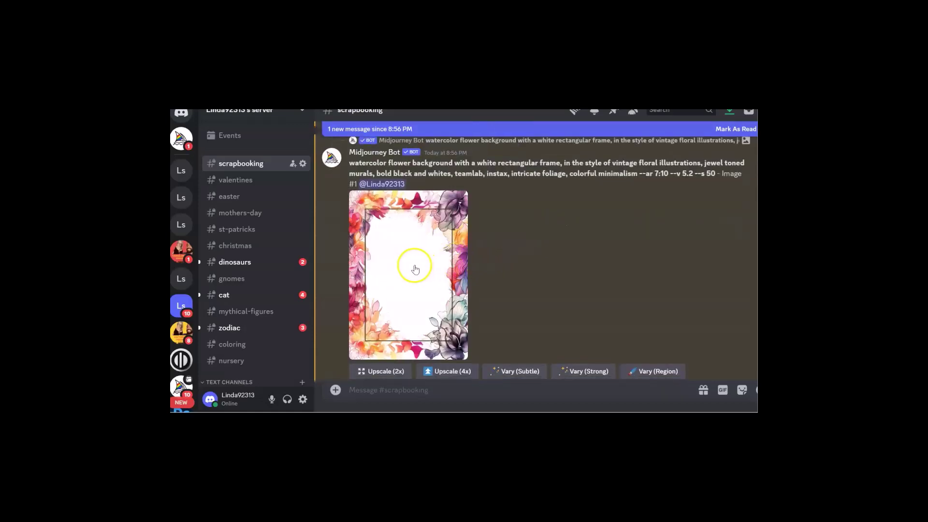
scroll(421, 261, down, 5)
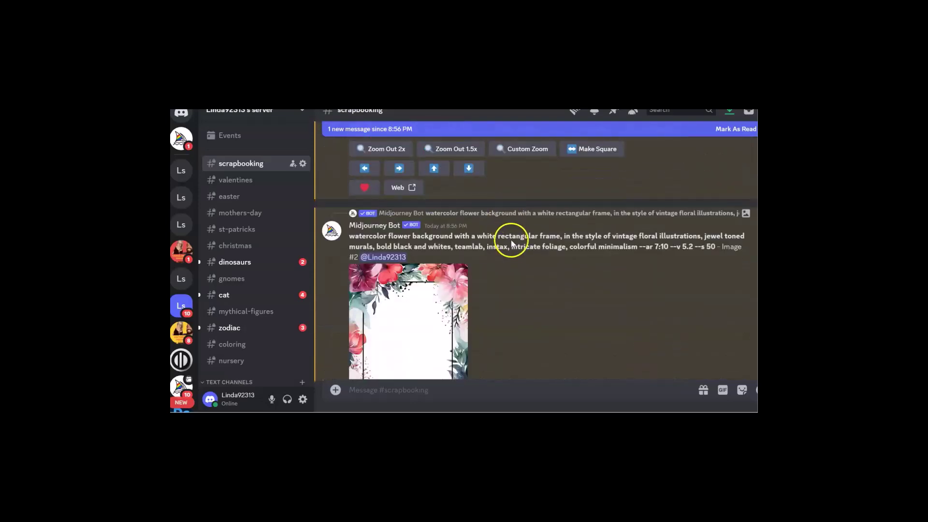
scroll(503, 247, down, 2)
scroll(494, 246, up, 1)
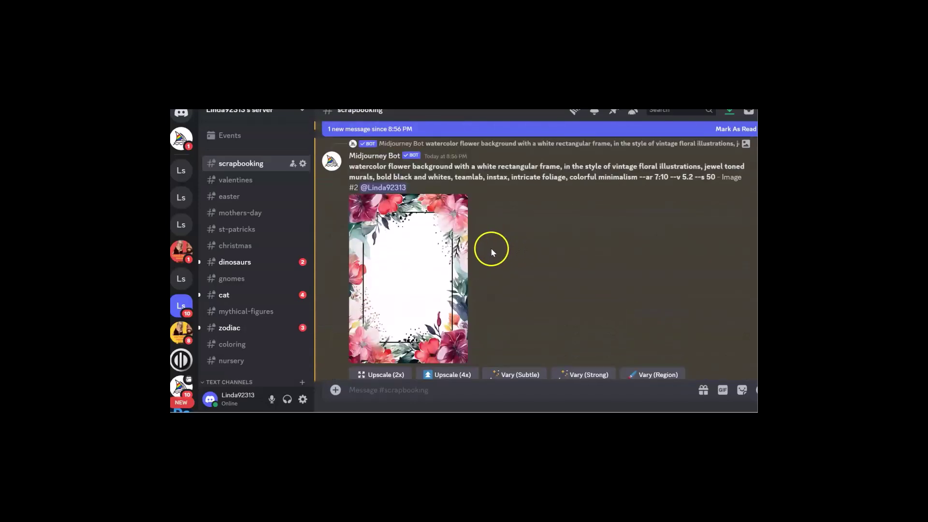
scroll(481, 250, down, 1)
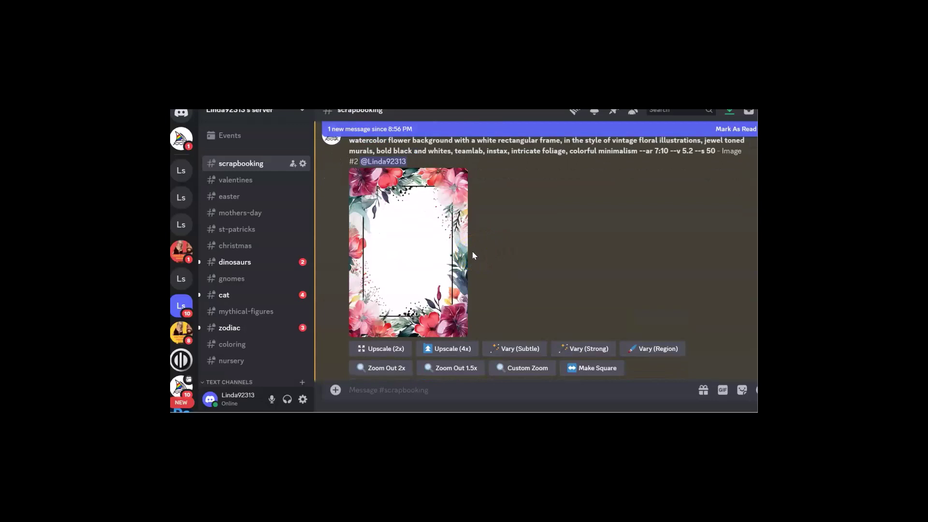
scroll(473, 256, up, 6)
scroll(485, 239, up, 2)
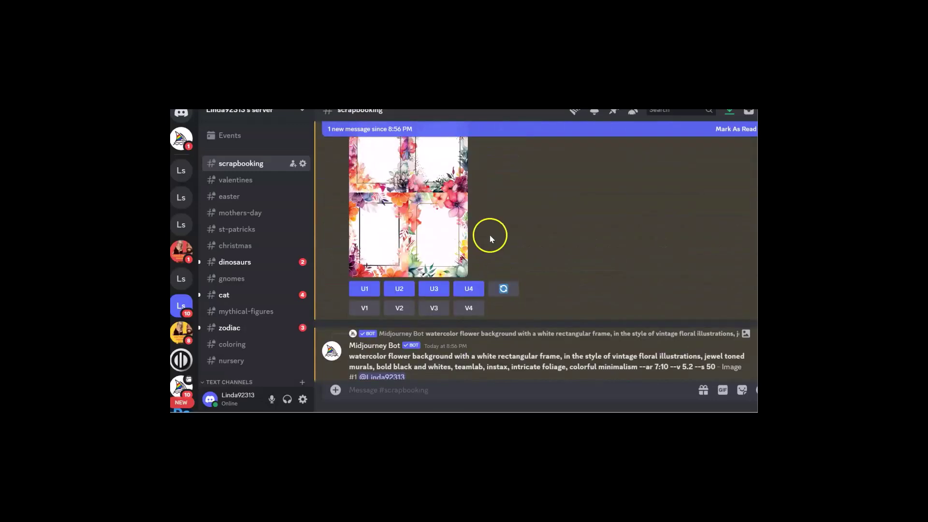
scroll(476, 256, down, 1)
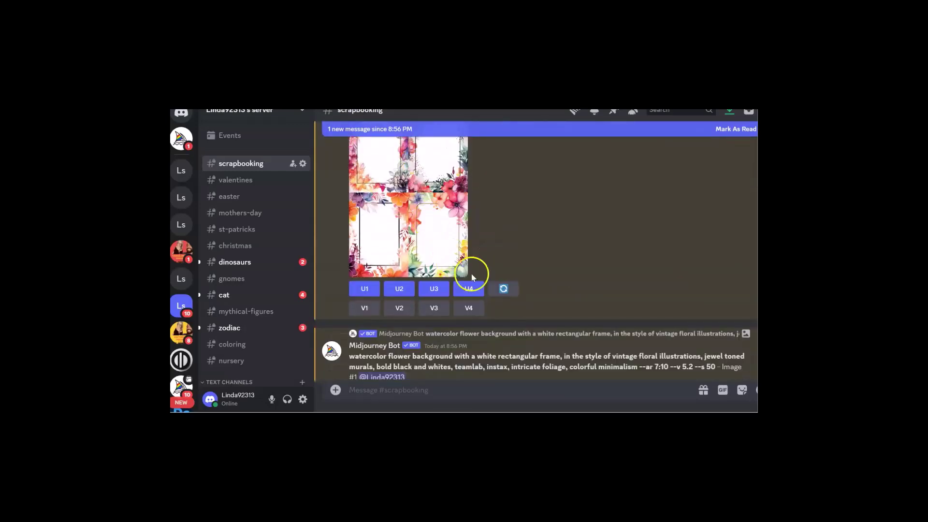
Step: Reroll the watercolor floral frame prompt and wait for the new grid with U1–U4/V1–V4 buttons
click(511, 290)
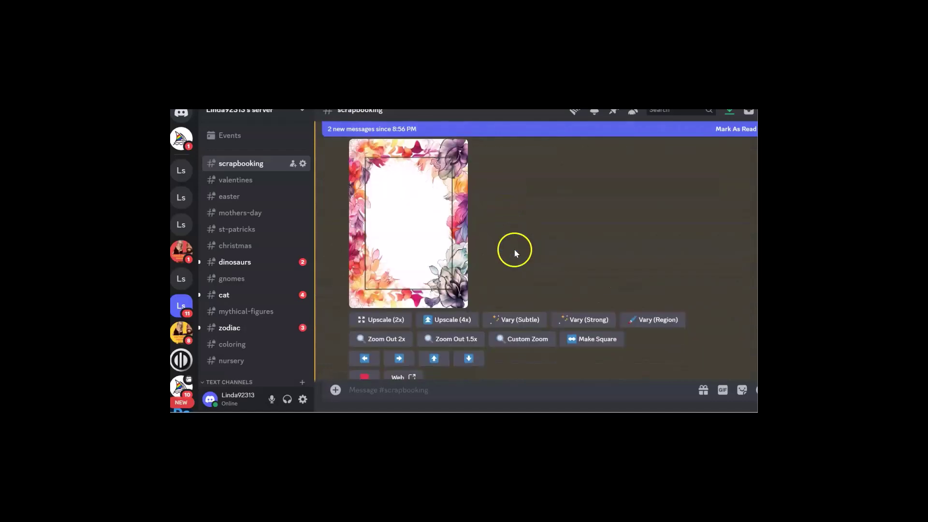
scroll(518, 261, down, 10)
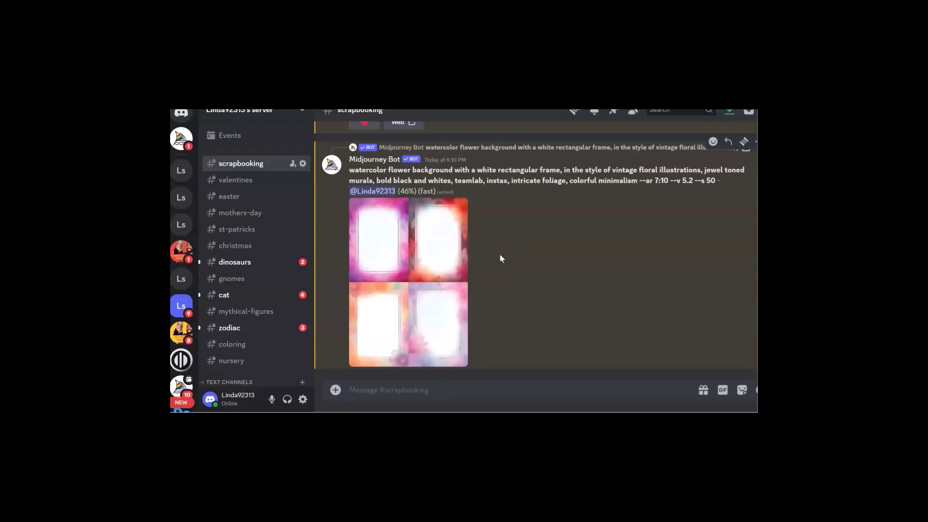
click(523, 285)
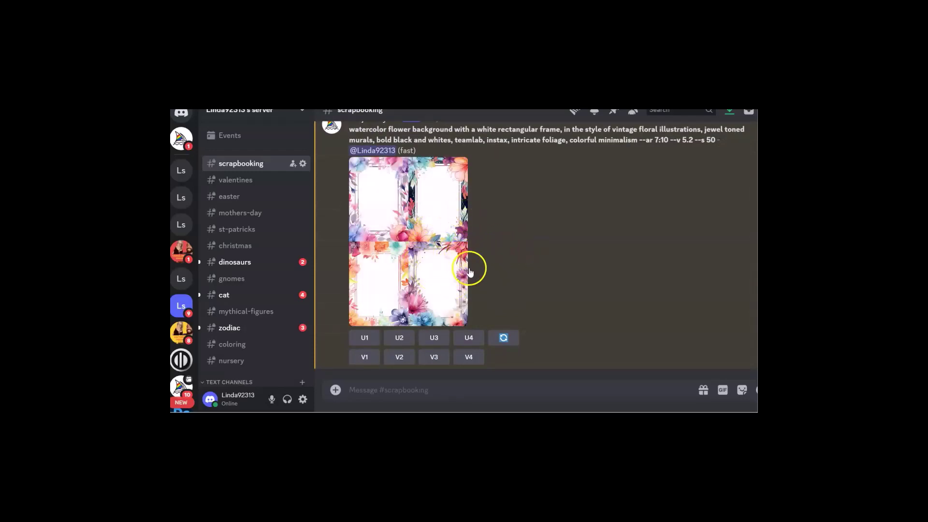
scroll(483, 271, up, 3)
scroll(501, 273, down, 3)
scroll(505, 264, up, 7)
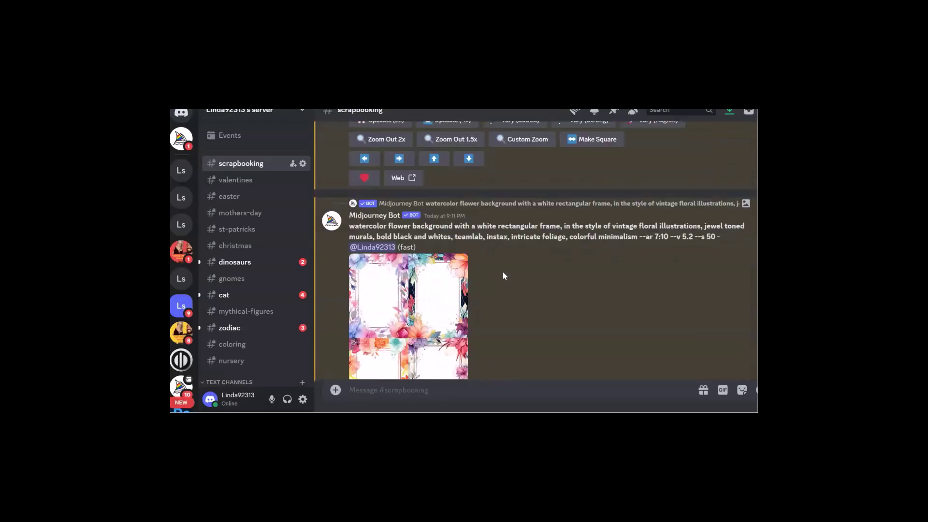
scroll(509, 237, down, 5)
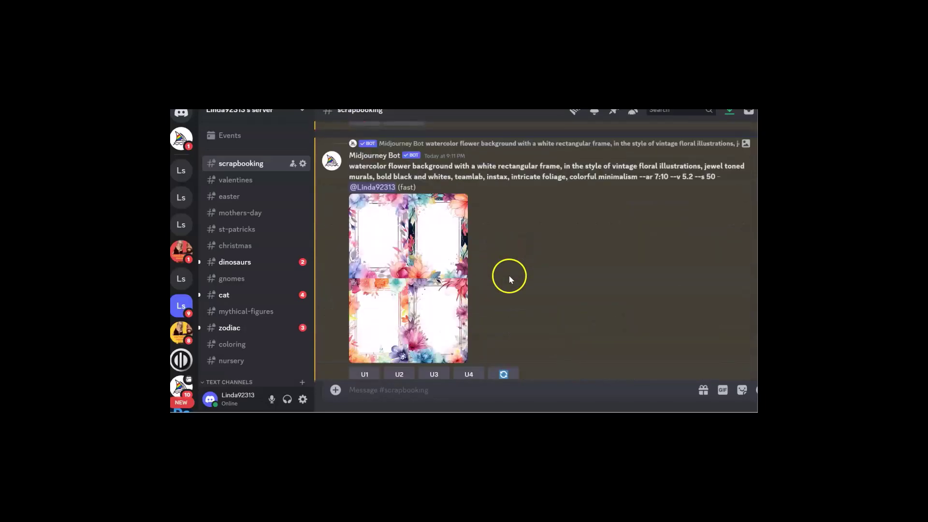
scroll(510, 287, up, 1)
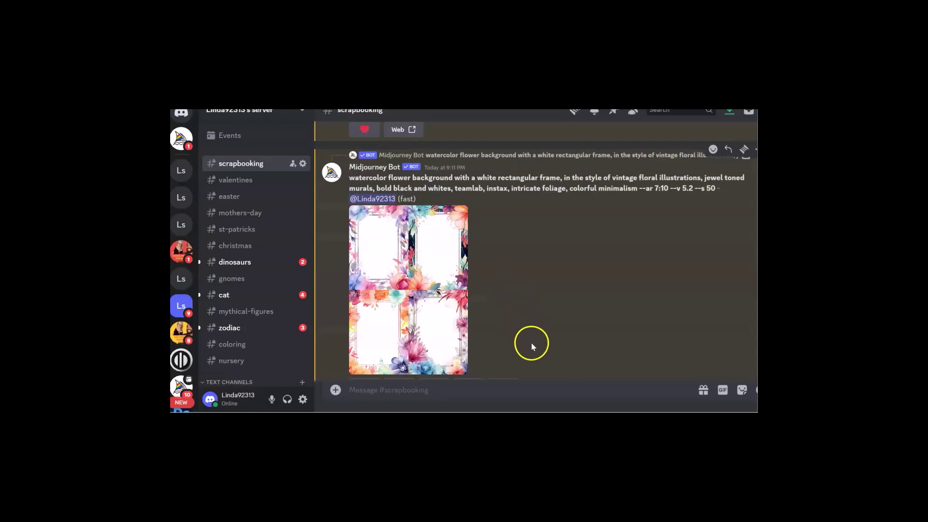
scroll(528, 343, down, 1)
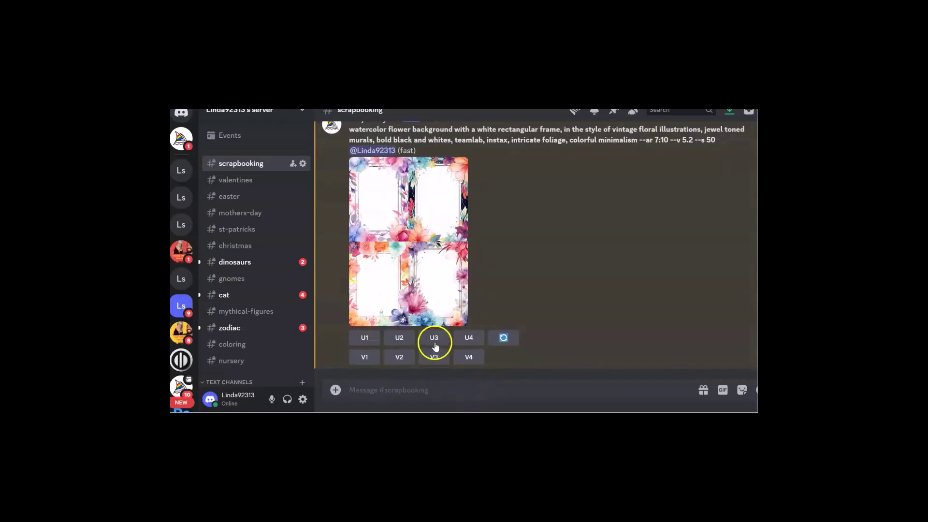
scroll(435, 346, up, 1)
scroll(434, 262, up, 4)
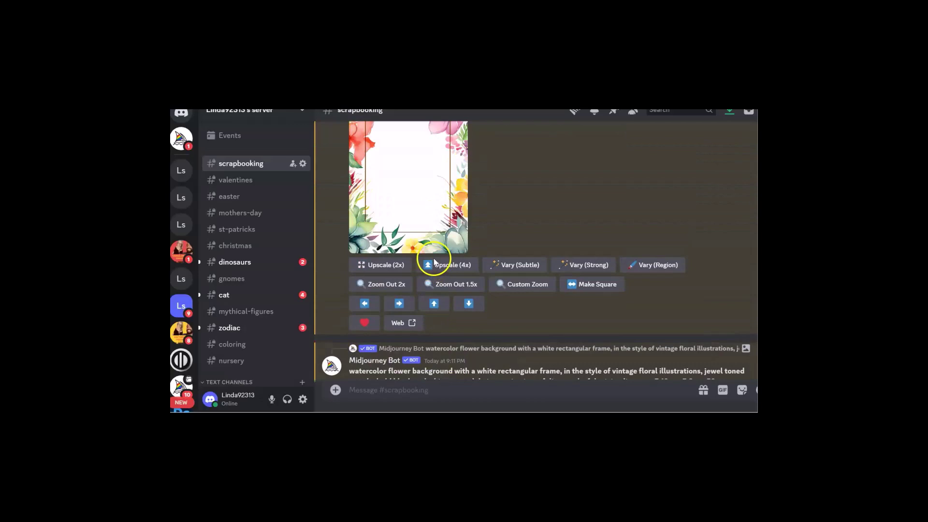
scroll(435, 261, down, 4)
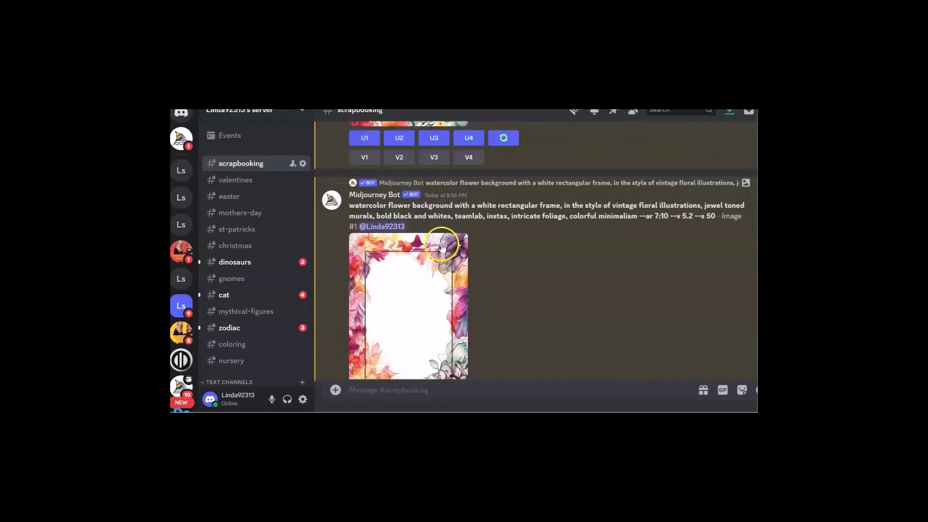
scroll(442, 242, up, 2)
scroll(442, 243, down, 2)
scroll(442, 243, up, 4)
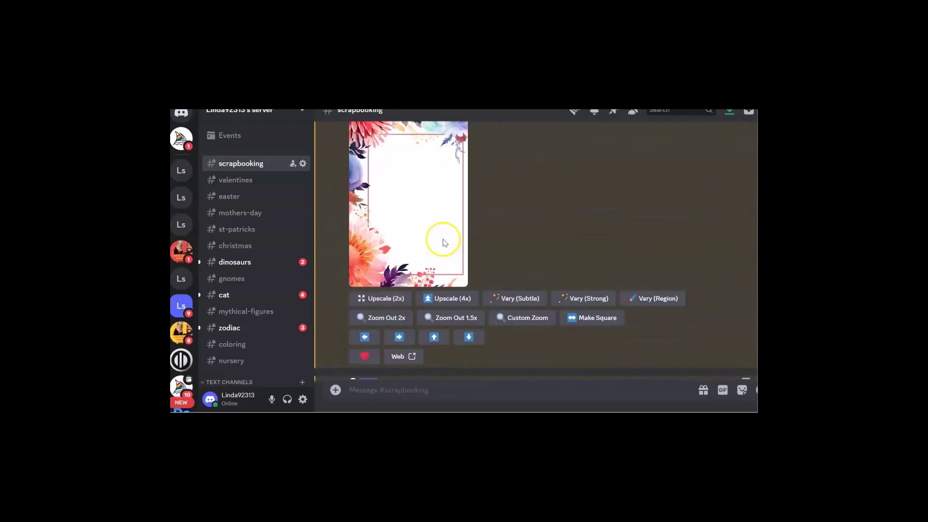
scroll(443, 240, down, 10)
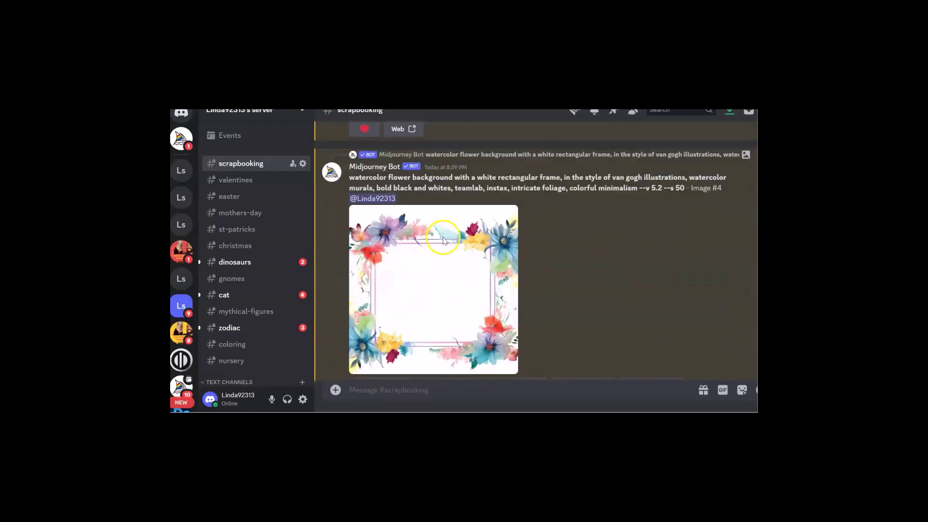
scroll(444, 241, down, 2)
scroll(435, 251, down, 6)
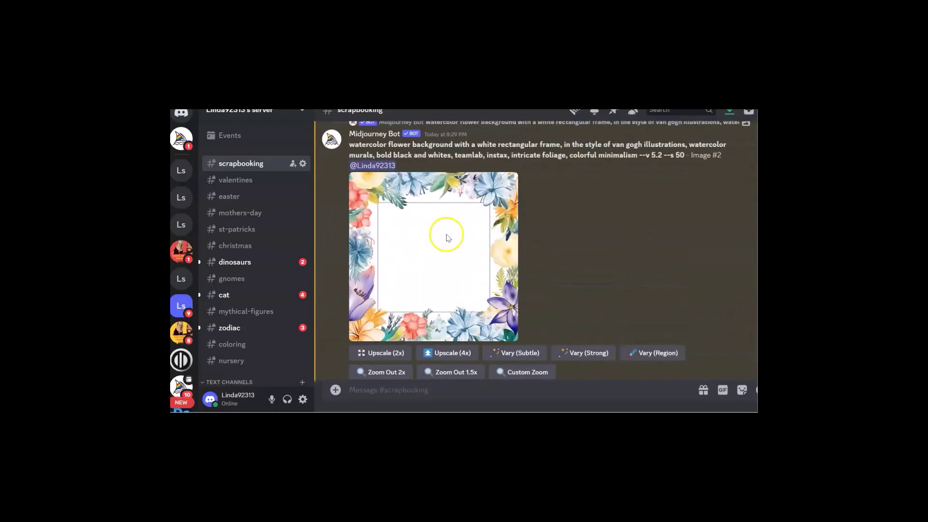
scroll(448, 237, up, 1)
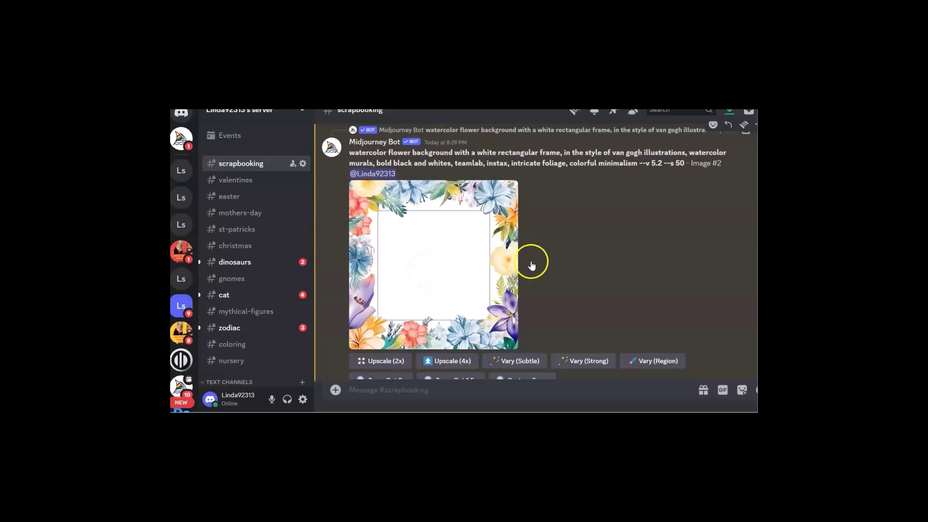
scroll(527, 266, down, 5)
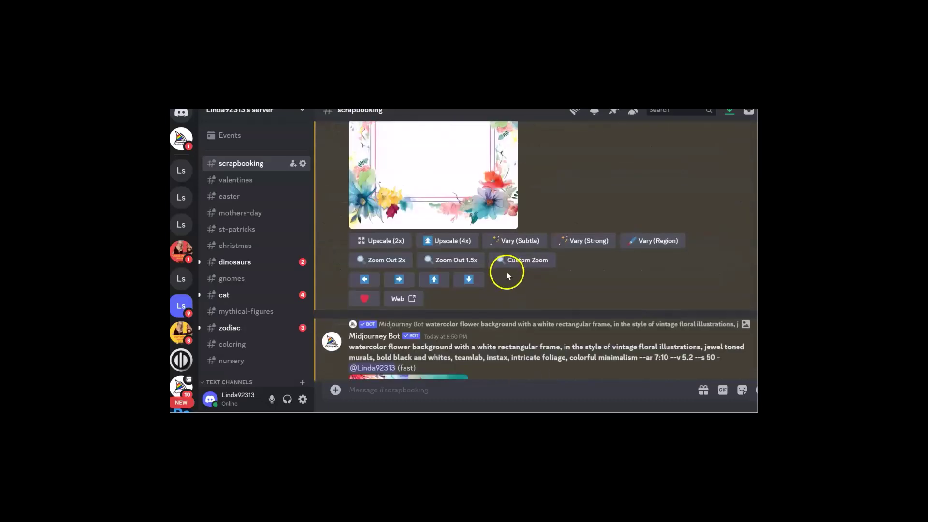
scroll(507, 275, down, 4)
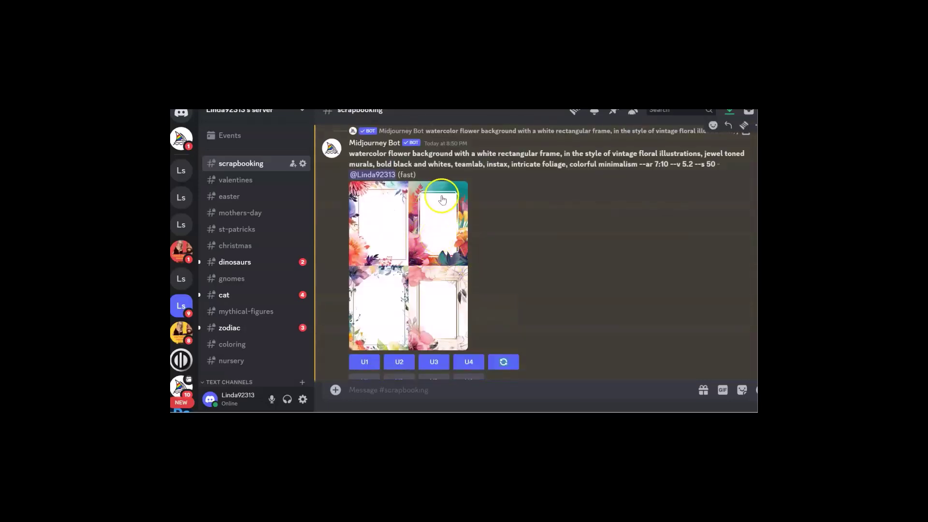
scroll(447, 244, down, 4)
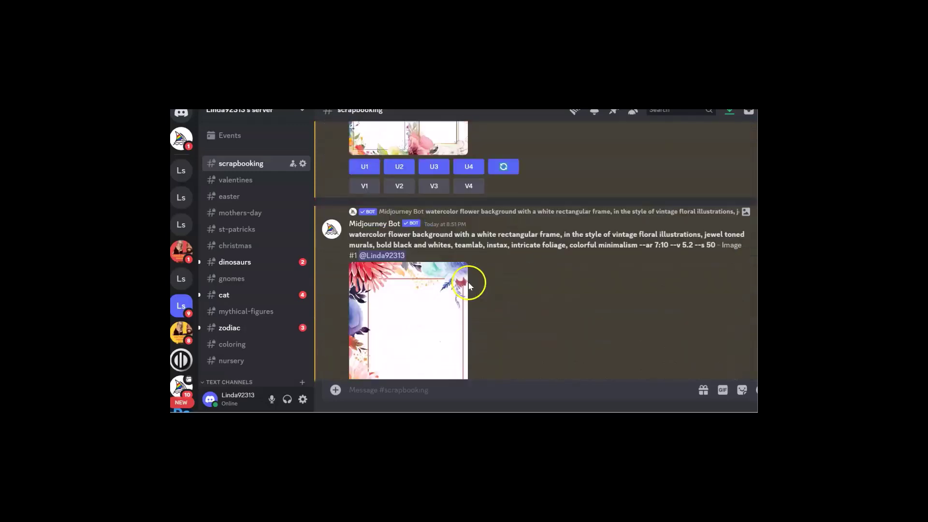
scroll(479, 285, down, 2)
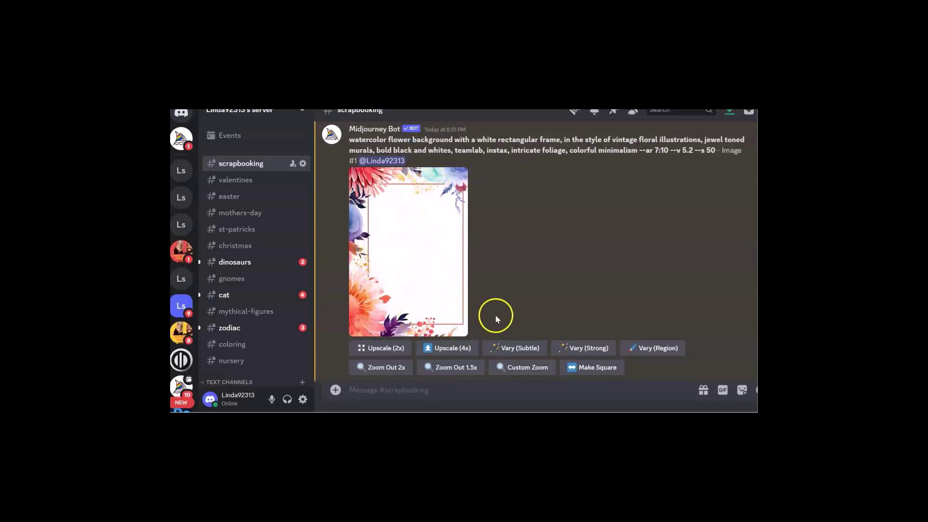
scroll(497, 329, down, 3)
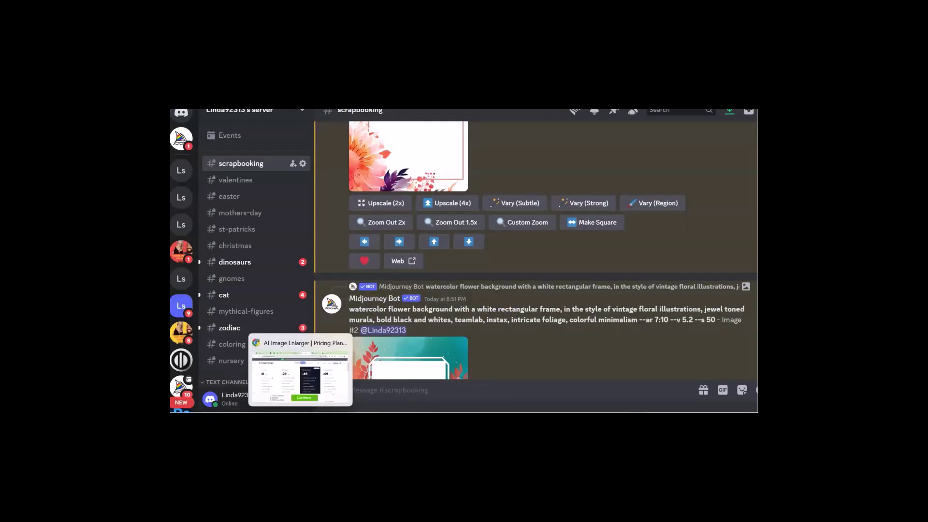
Step: Switch from Discord to iLoveIMG in Chrome and bring up the MORE TOOLS menu
mouse_move(301, 411)
click(300, 411)
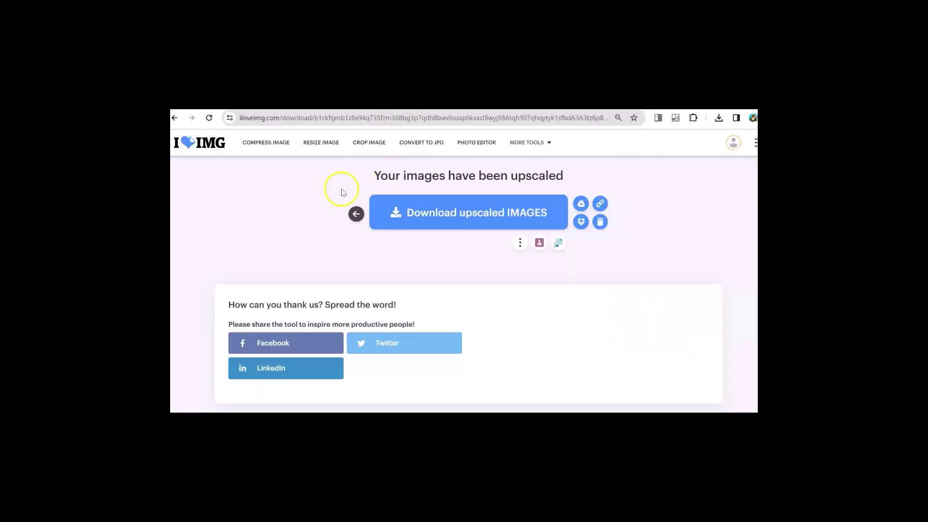
scroll(311, 207, down, 1)
scroll(310, 201, up, 1)
mouse_move(522, 141)
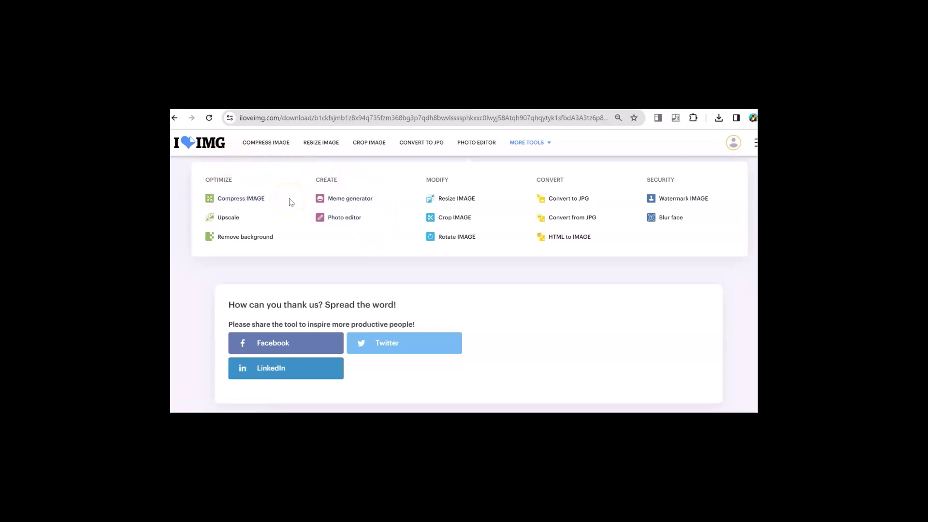
Step: Load three floral frame images into Upscale image, set to 4x (912 x 1,296 → 3,648 x 5,184 px)
click(236, 222)
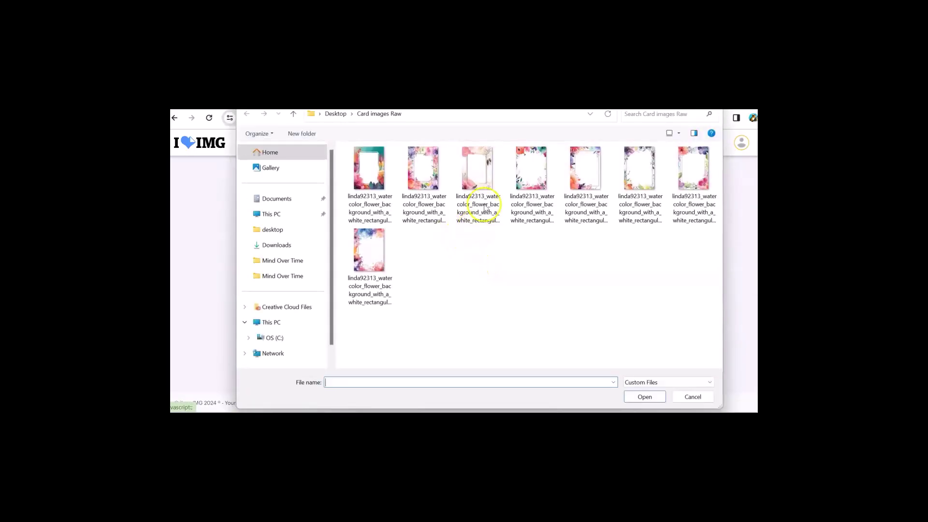
drag(505, 173, 344, 184)
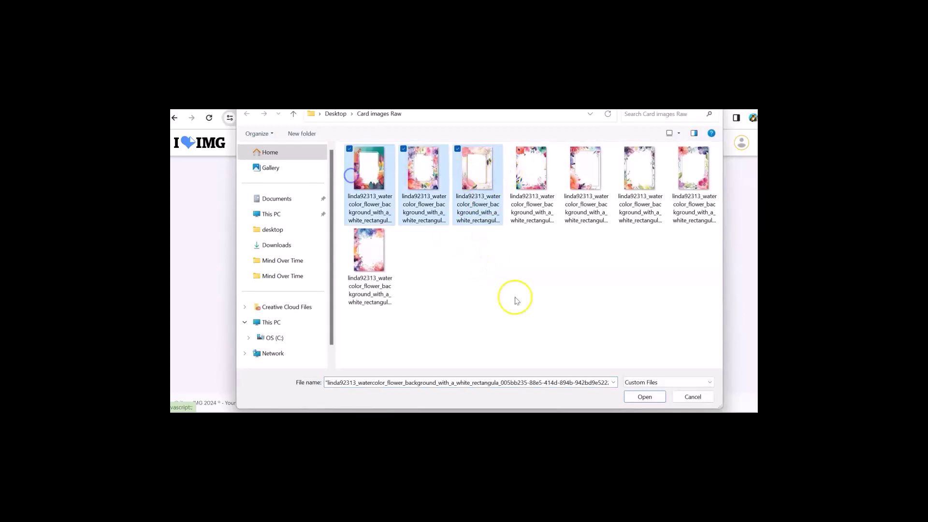
click(653, 397)
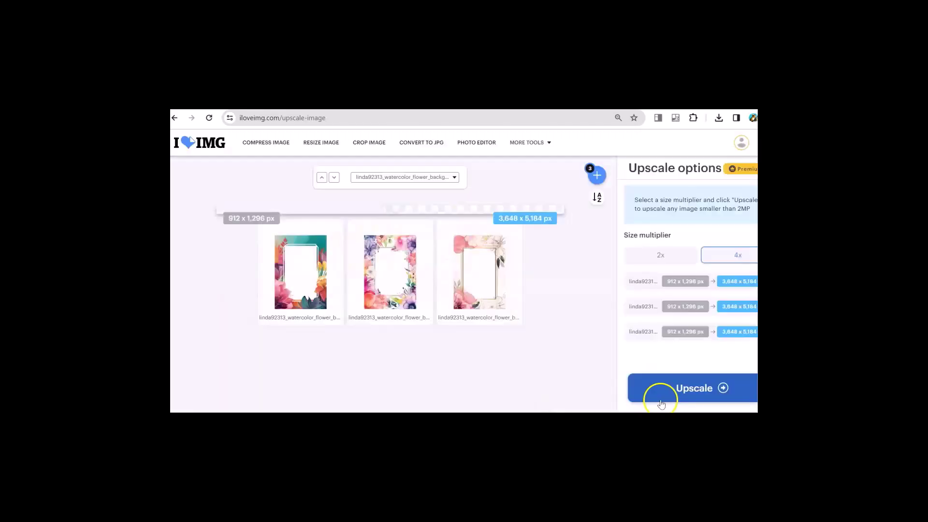
Step: Run the 4x upscale on the three floral frame images
click(684, 387)
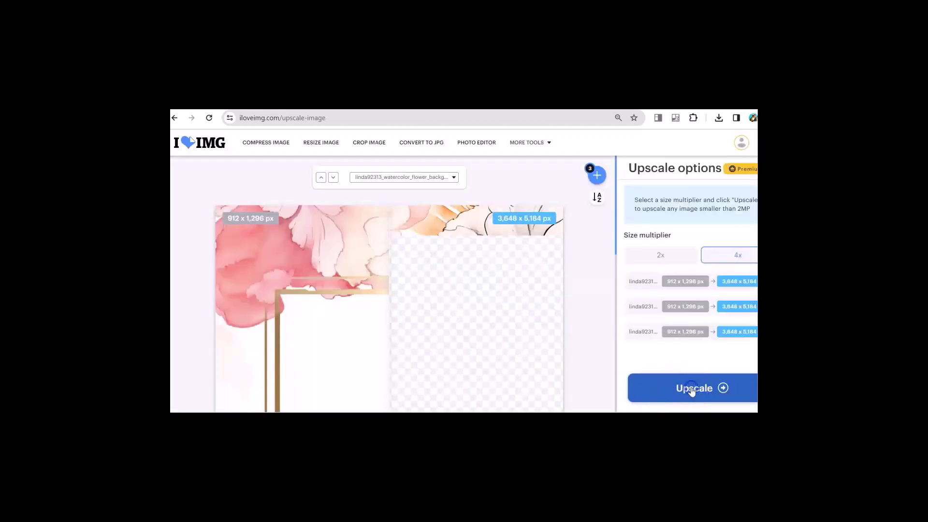
click(692, 389)
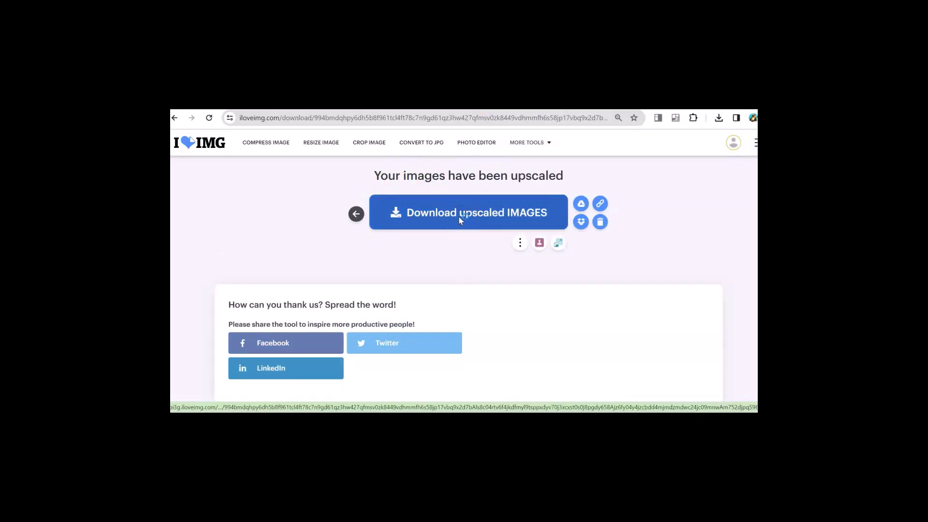
Step: Save iloveimg-upscaled.zip to the Desktop, replacing the existing file of that name
click(459, 217)
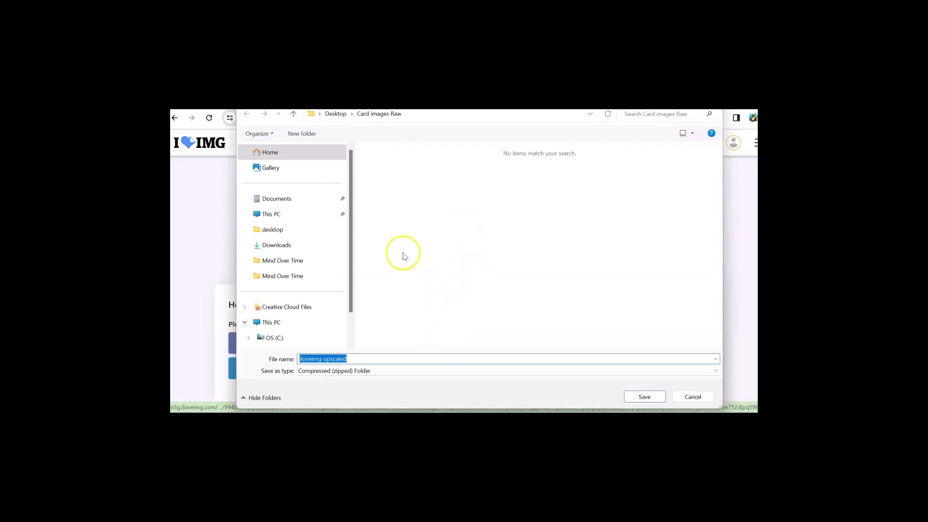
click(292, 116)
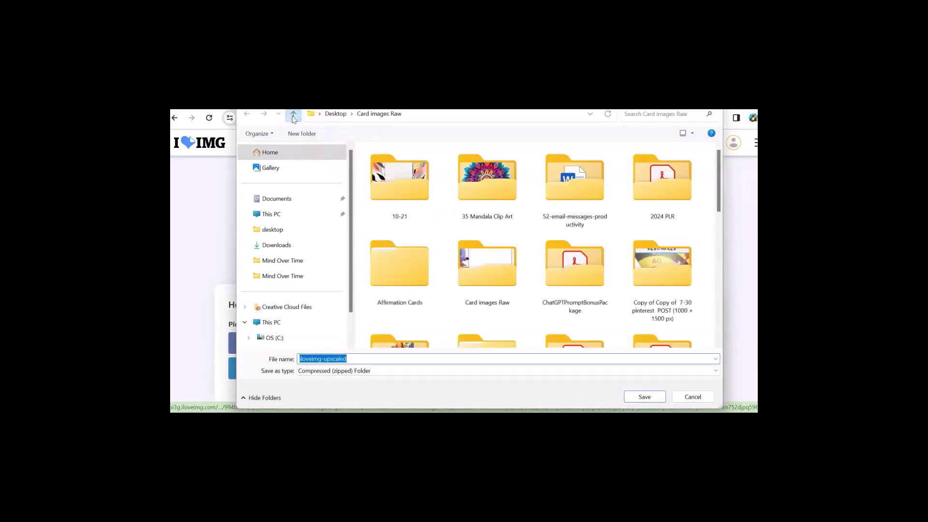
click(656, 398)
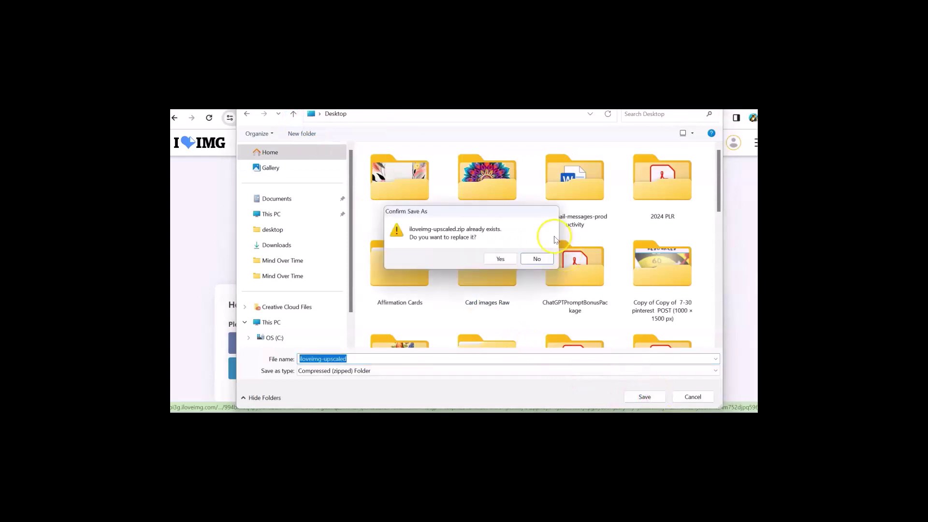
click(504, 261)
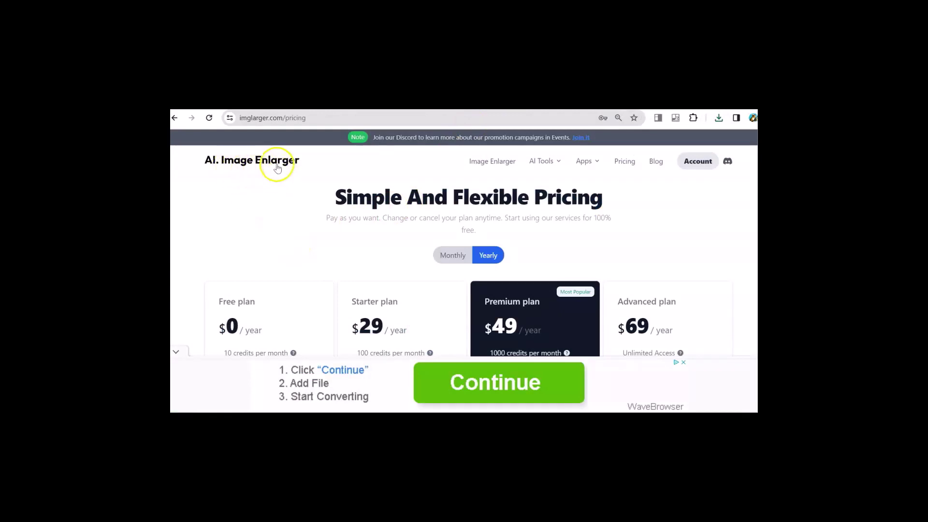
drag(255, 130, 252, 128)
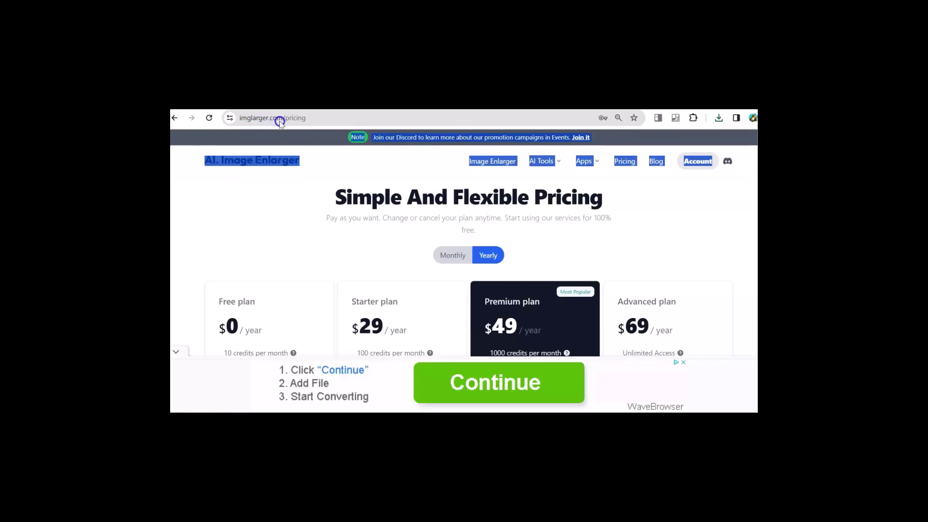
click(311, 182)
scroll(726, 203, down, 1)
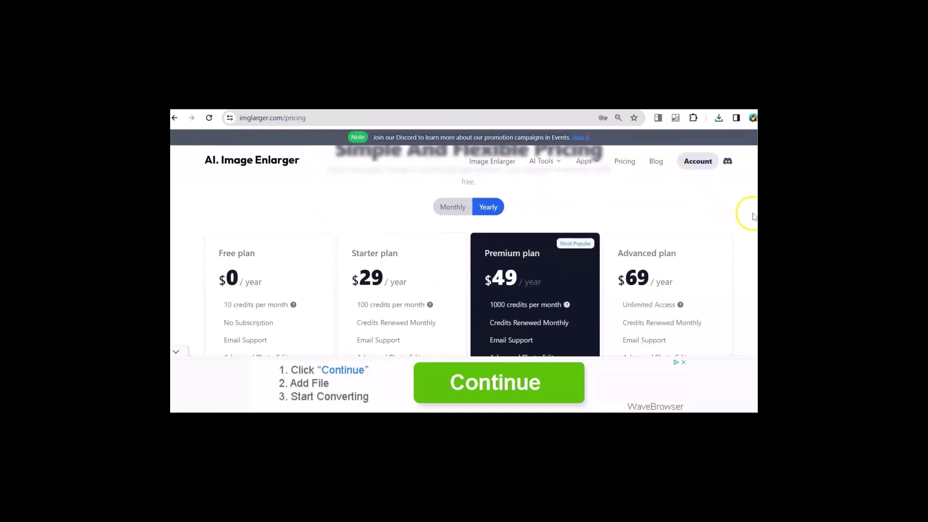
scroll(442, 242, down, 3)
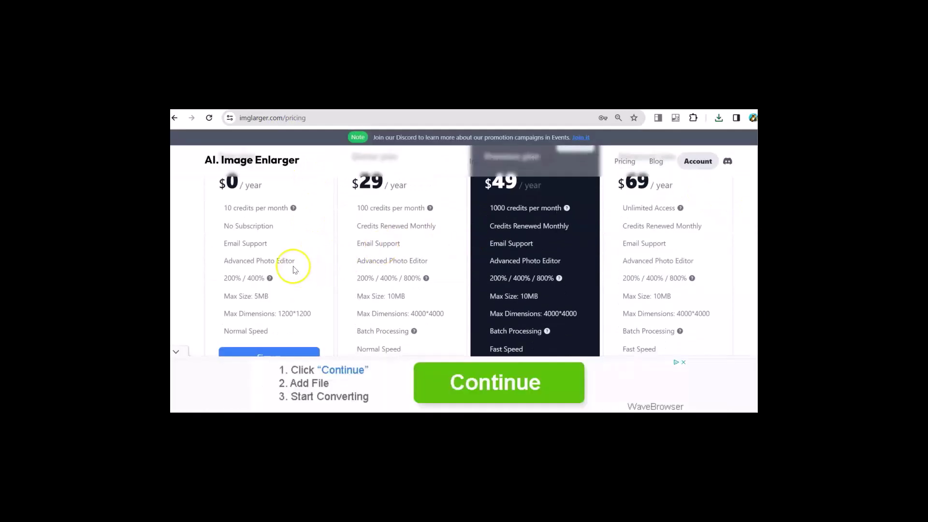
scroll(302, 261, down, 1)
scroll(311, 254, up, 3)
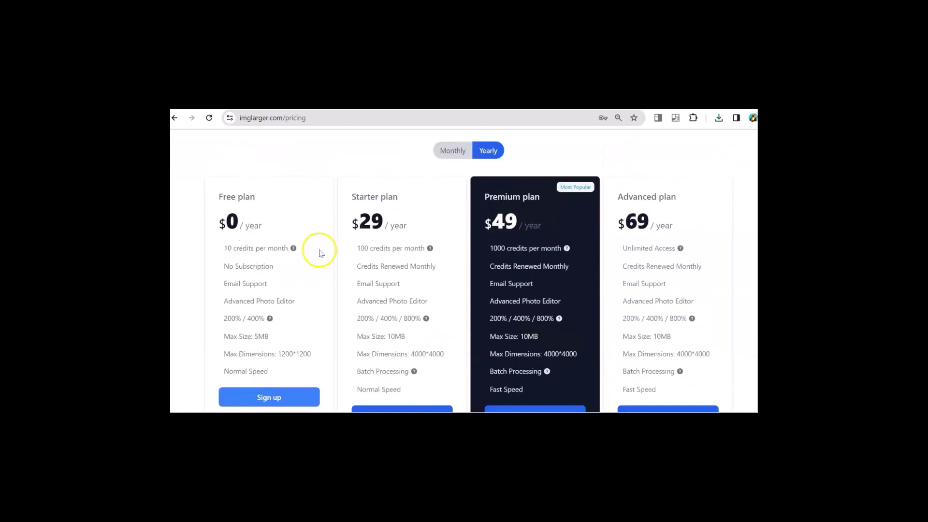
scroll(319, 244, down, 1)
scroll(317, 222, up, 2)
scroll(319, 227, down, 2)
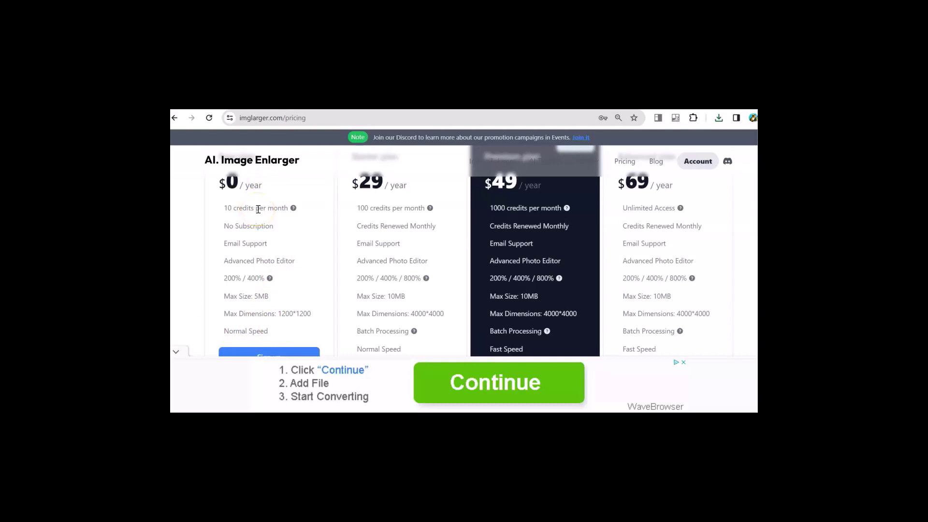
scroll(393, 227, up, 1)
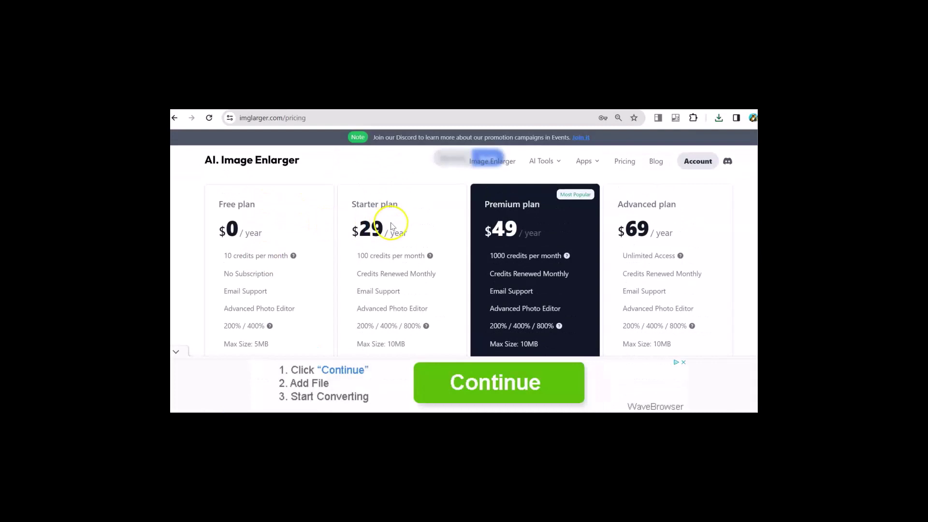
scroll(392, 212, down, 1)
scroll(387, 193, up, 1)
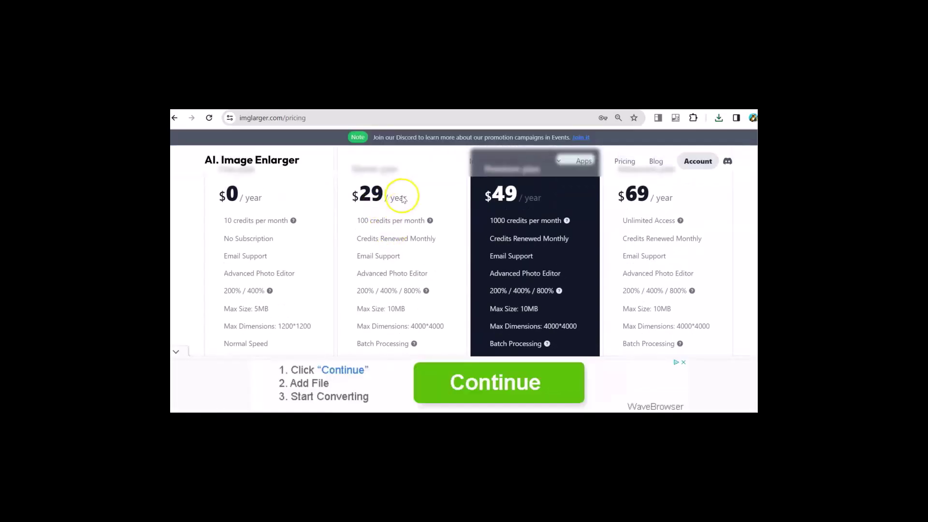
scroll(371, 227, down, 1)
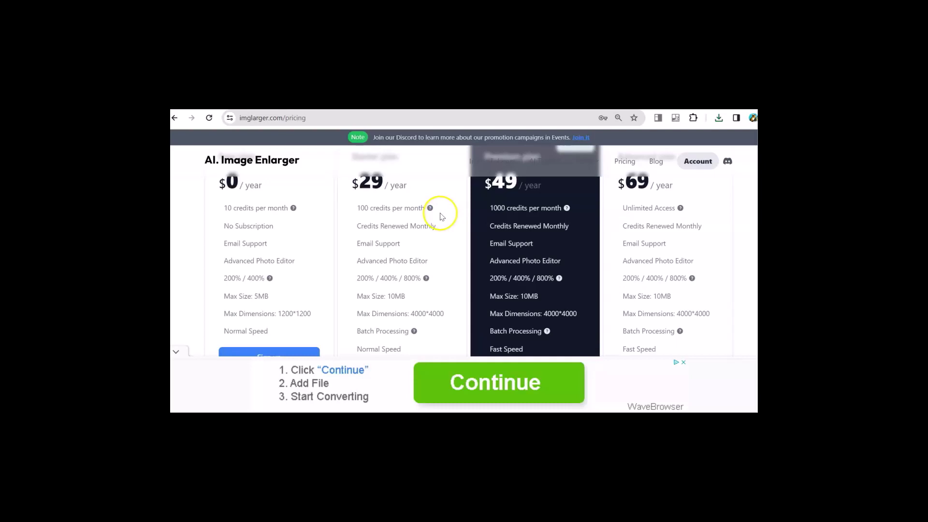
scroll(451, 245, down, 1)
scroll(452, 246, up, 1)
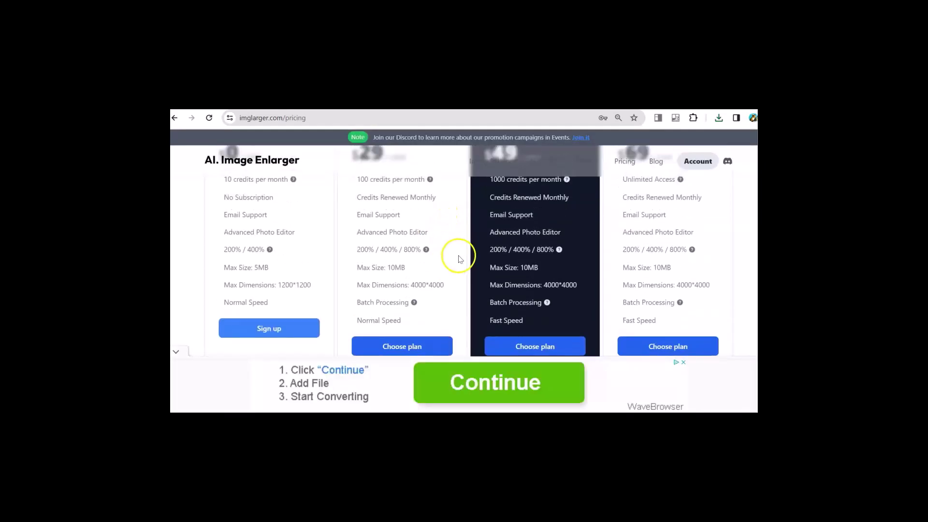
scroll(454, 242, down, 2)
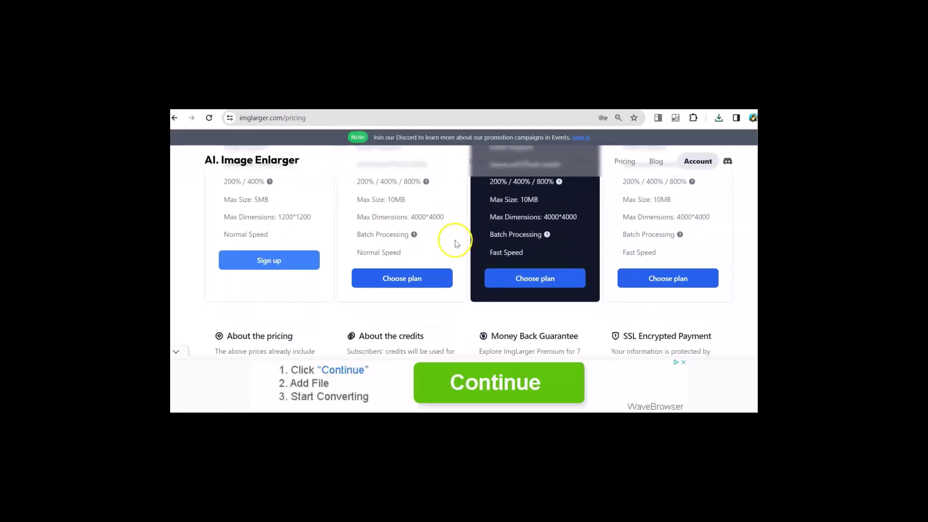
scroll(451, 243, up, 1)
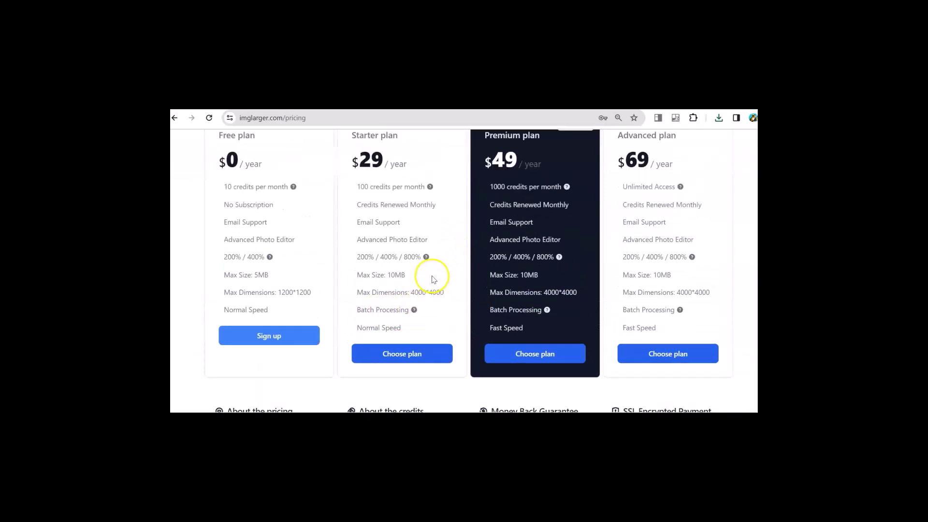
scroll(425, 280, up, 2)
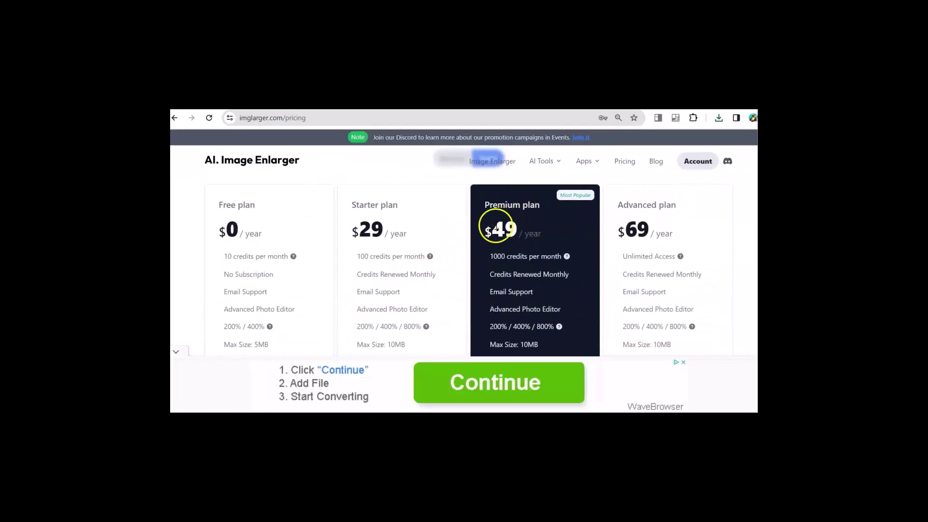
scroll(526, 223, down, 1)
scroll(527, 224, up, 1)
scroll(527, 224, down, 1)
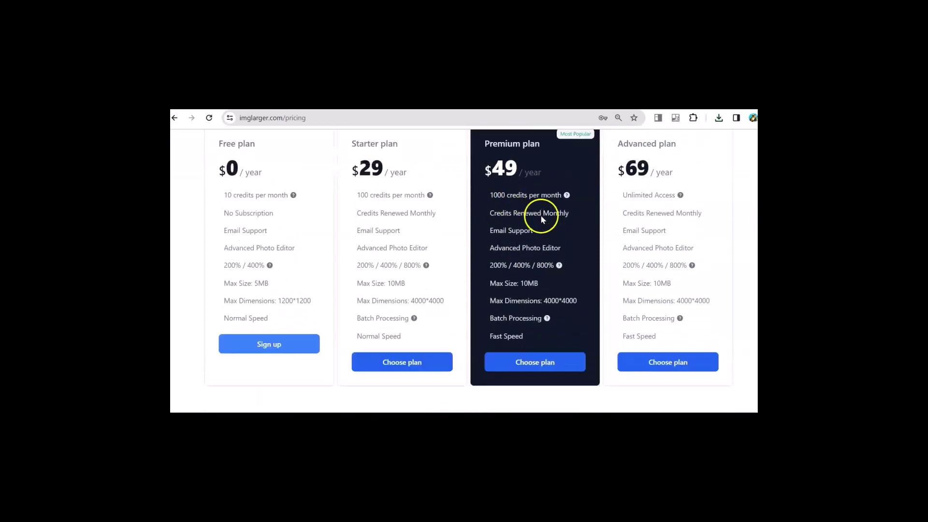
scroll(543, 223, down, 1)
scroll(545, 228, down, 1)
scroll(547, 230, up, 1)
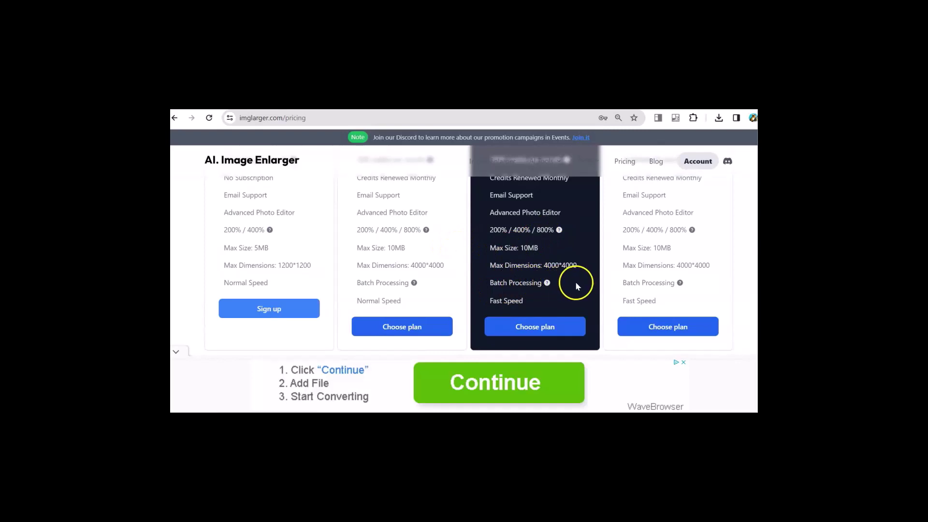
scroll(575, 282, down, 1)
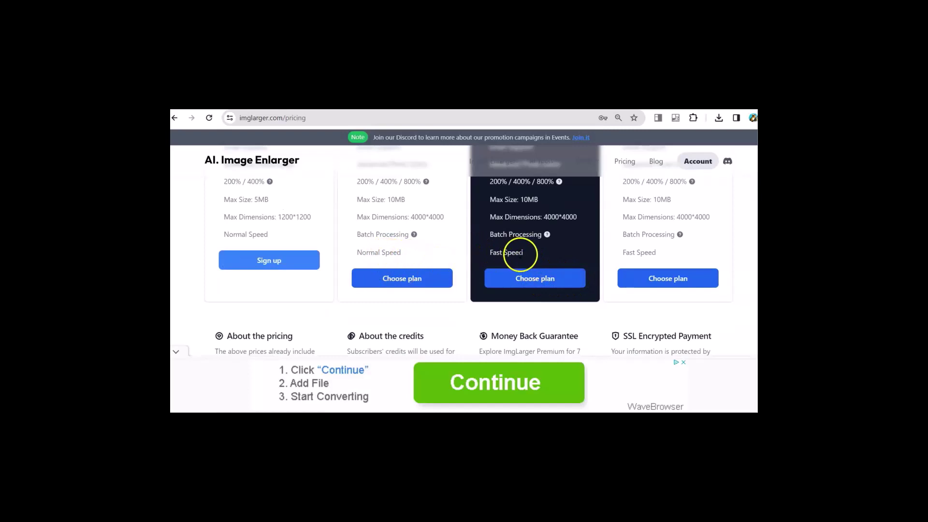
scroll(517, 256, up, 5)
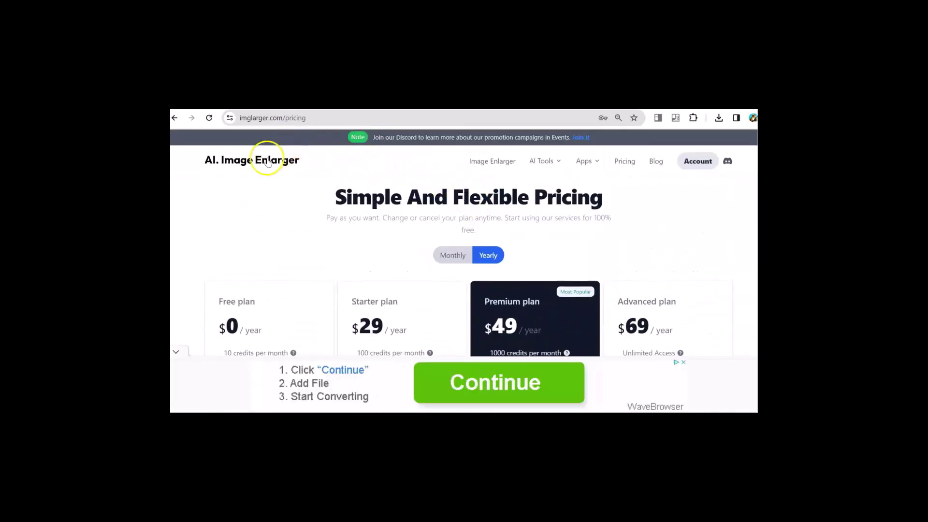
Step: Set the enlargement to 400% and upload the last two floral frame images
click(268, 161)
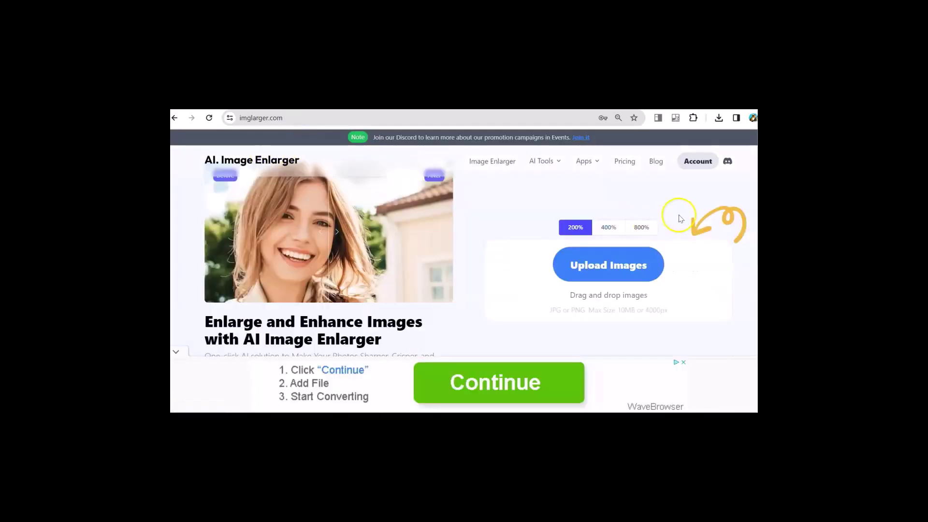
click(609, 227)
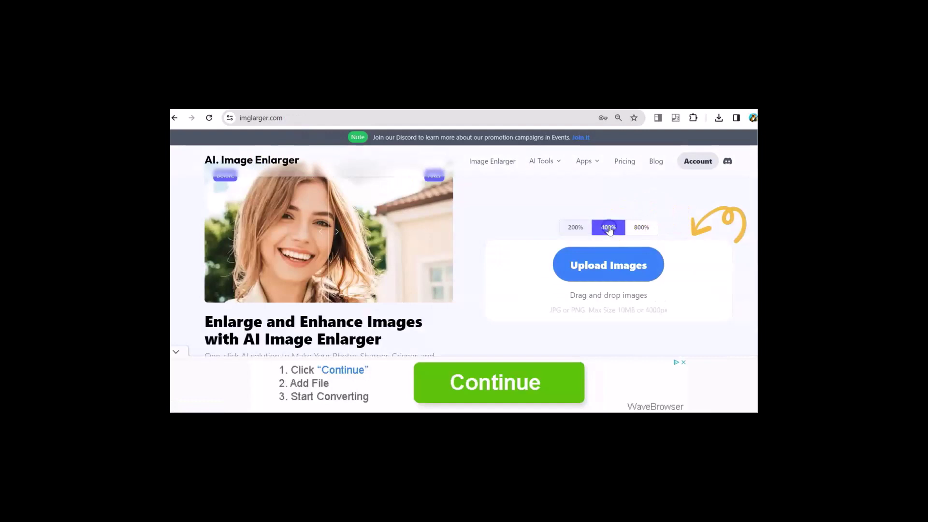
click(613, 269)
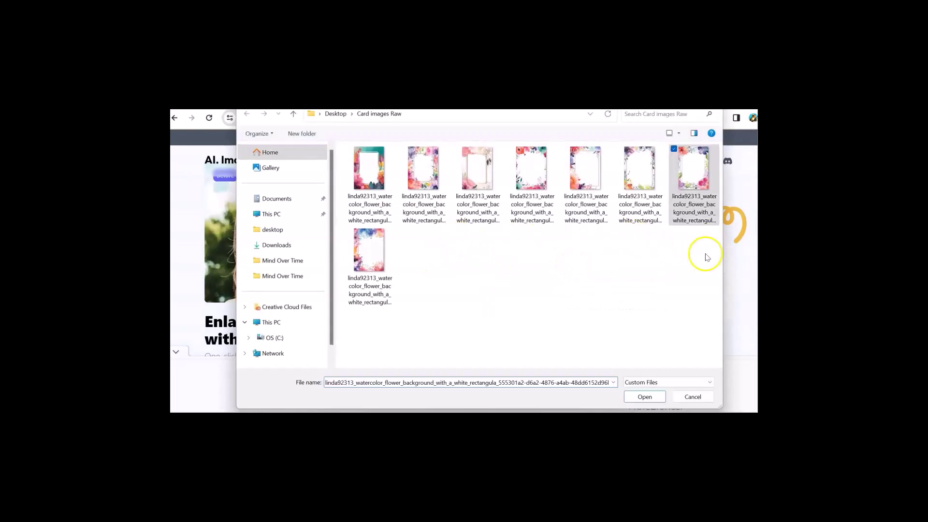
drag(707, 250, 475, 151)
click(645, 396)
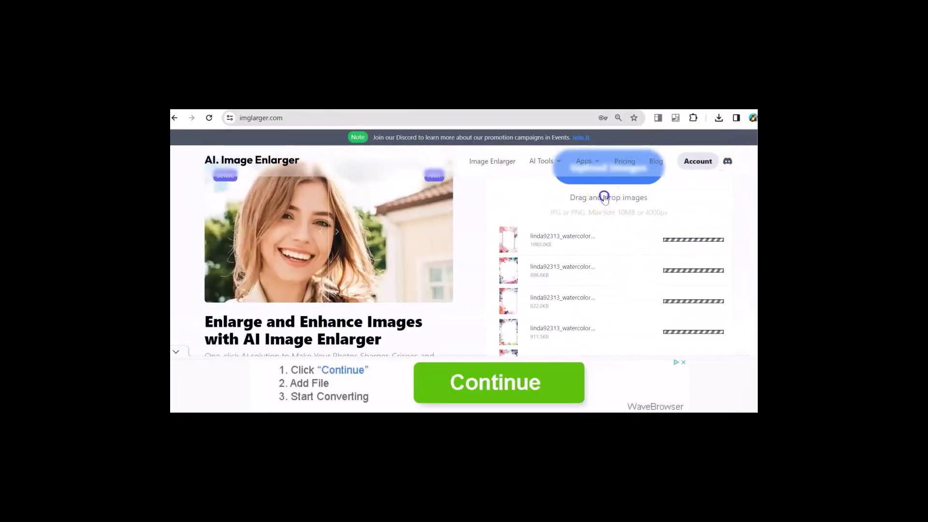
Step: Add three more floral frame images from Card images Raw to the upload queue
click(549, 209)
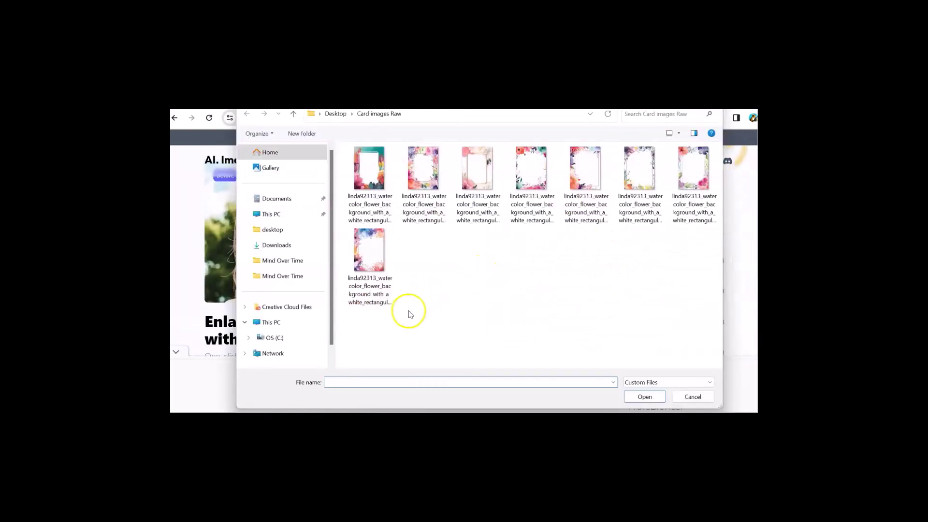
drag(409, 310, 369, 155)
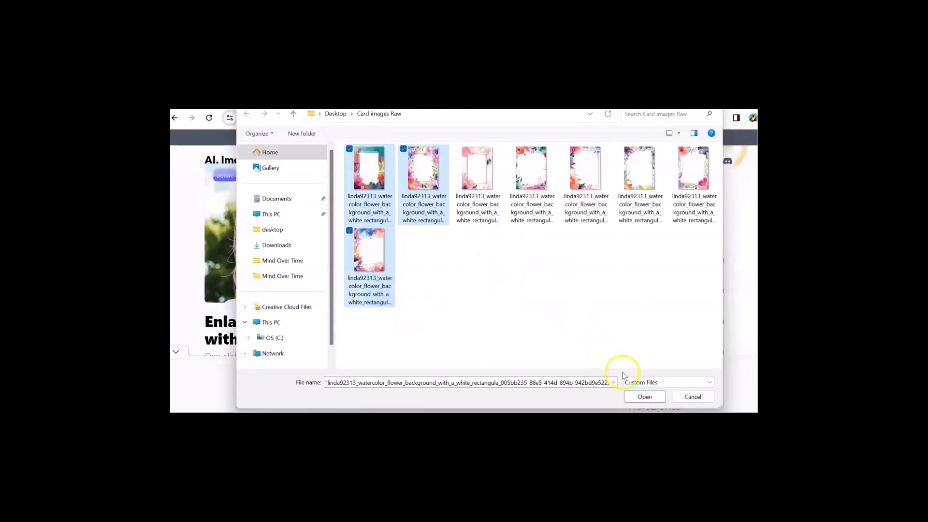
click(645, 397)
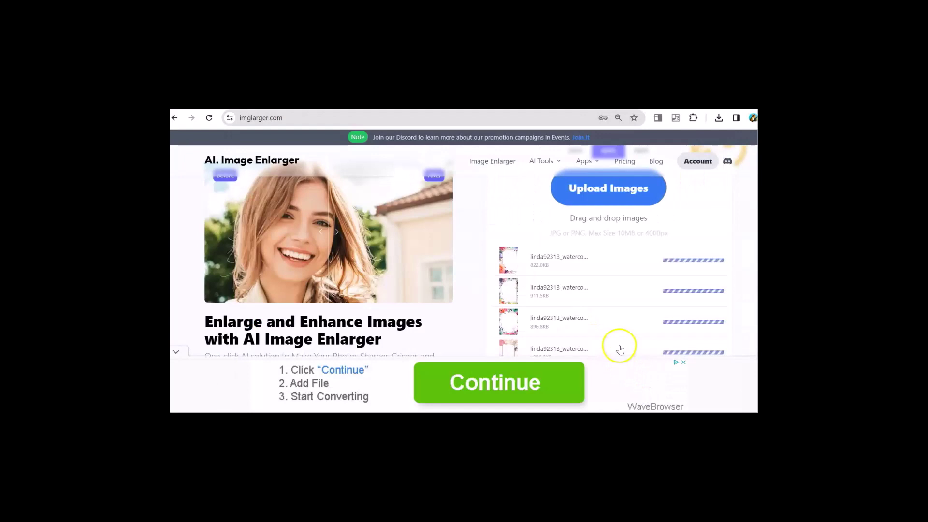
Step: Watch the upload list until several floral frame images show Download buttons
scroll(623, 328, down, 2)
scroll(623, 330, down, 1)
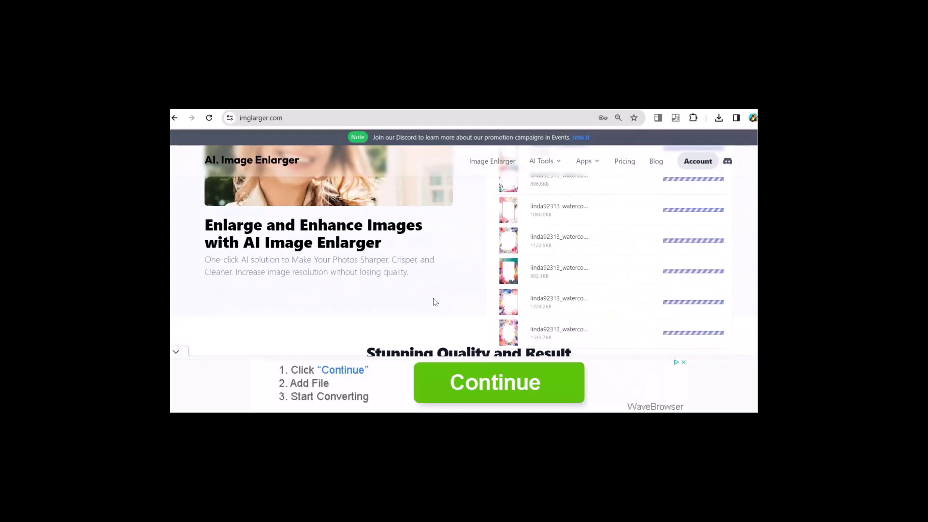
scroll(492, 293, up, 1)
scroll(492, 293, up, 1)
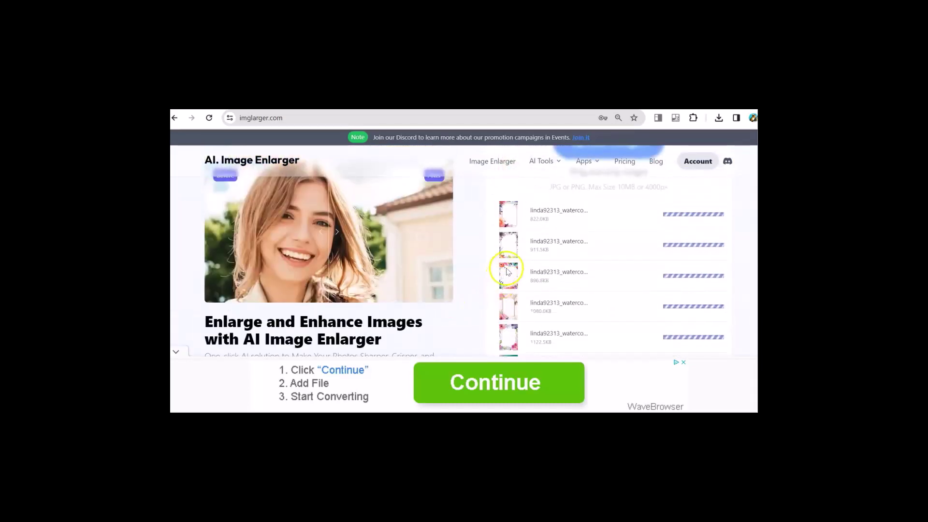
scroll(510, 261, down, 4)
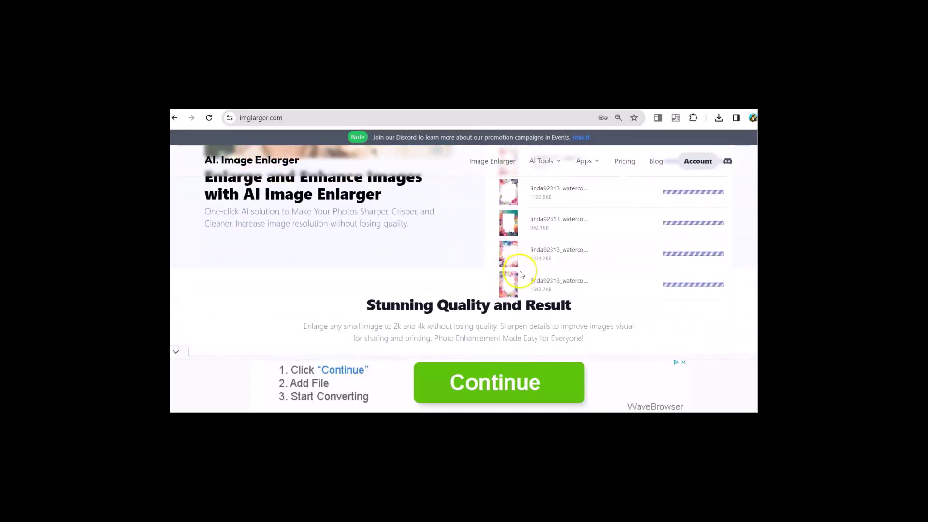
scroll(522, 278, up, 2)
scroll(519, 280, up, 2)
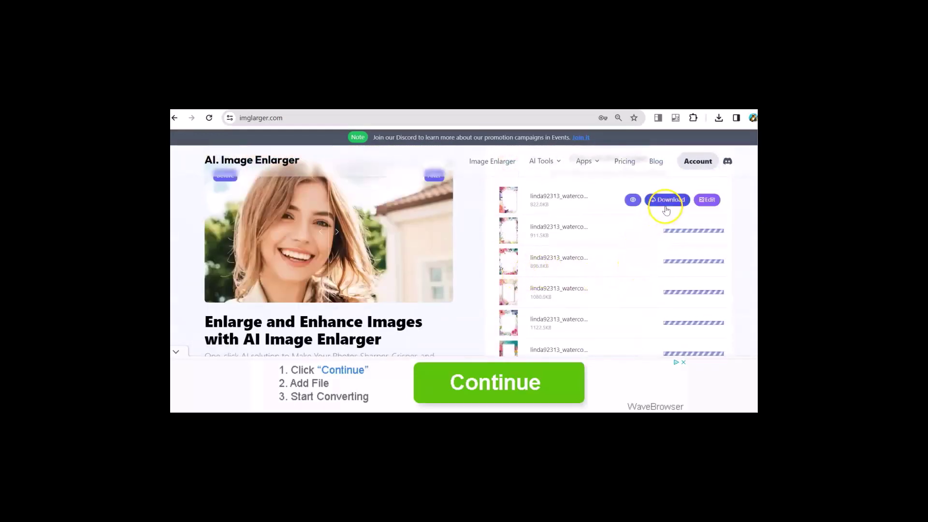
scroll(663, 208, down, 3)
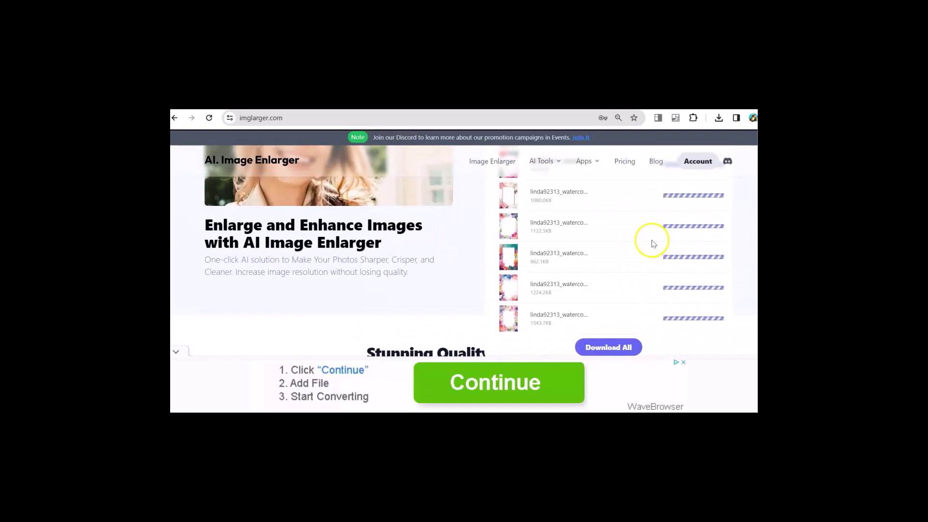
scroll(653, 243, up, 3)
scroll(644, 261, down, 3)
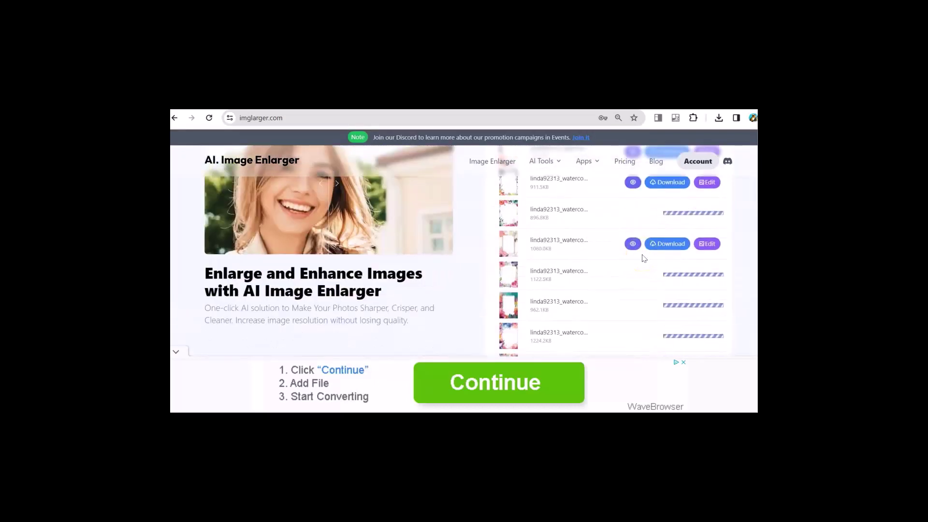
scroll(643, 266, up, 3)
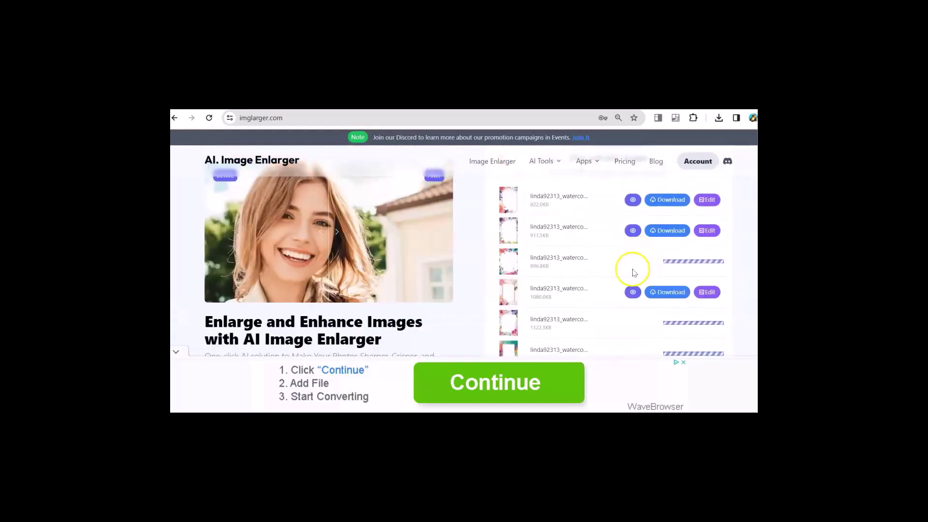
scroll(632, 269, down, 3)
scroll(635, 276, up, 3)
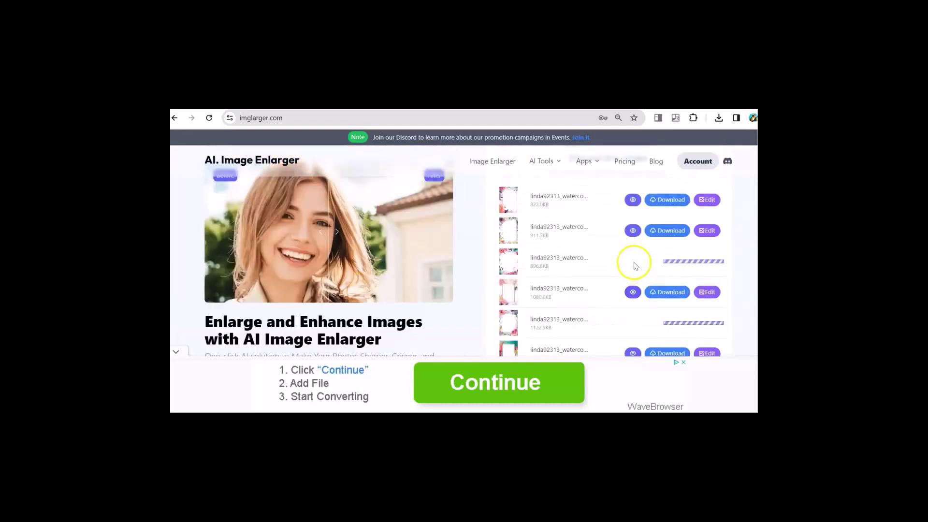
scroll(631, 253, down, 2)
scroll(622, 246, up, 2)
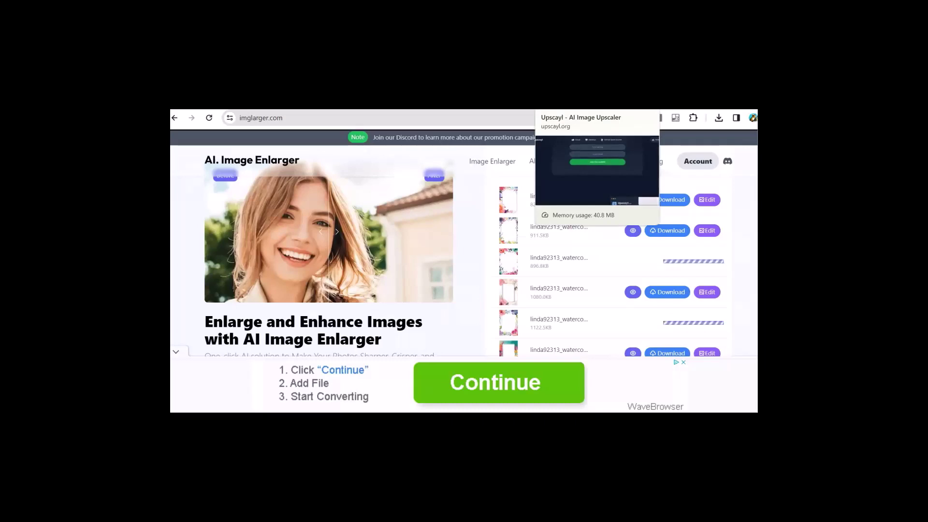
Step: Switch to the Upscayl tab and scroll the upscayl.org cloud page to the beta waitlist form
click(594, 103)
scroll(534, 218, up, 1)
scroll(534, 225, up, 10)
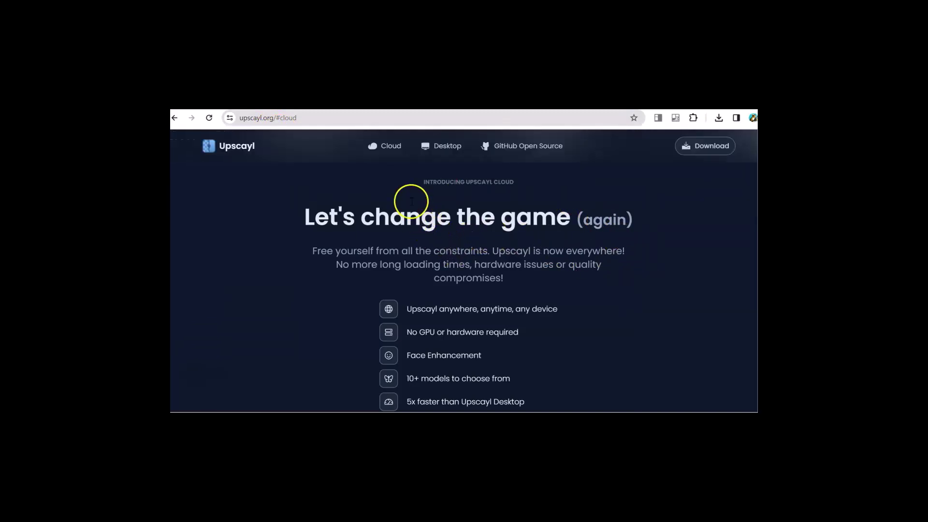
scroll(513, 248, down, 2)
scroll(520, 247, down, 6)
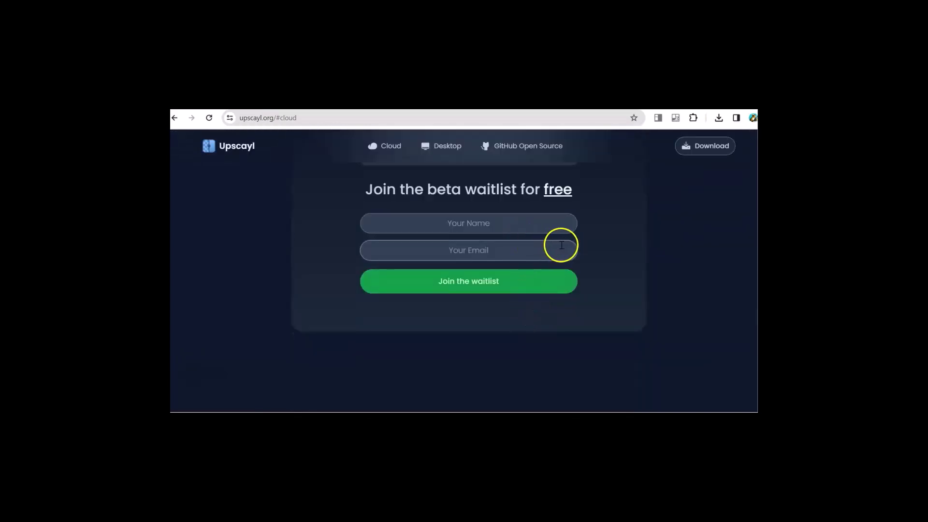
scroll(639, 220, up, 5)
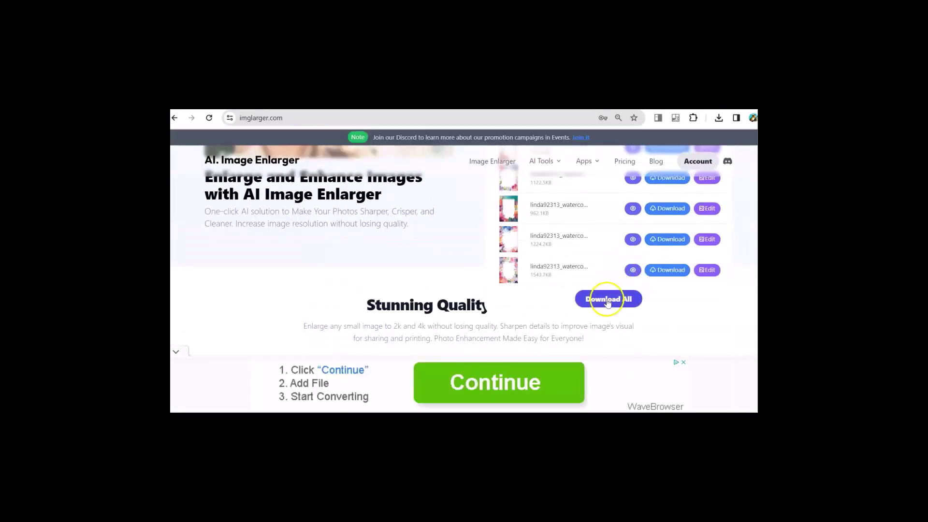
scroll(622, 242, up, 3)
Step: Package all enlarged images with Download All and save the zip as 'dsfd' on the Desktop
scroll(620, 245, down, 4)
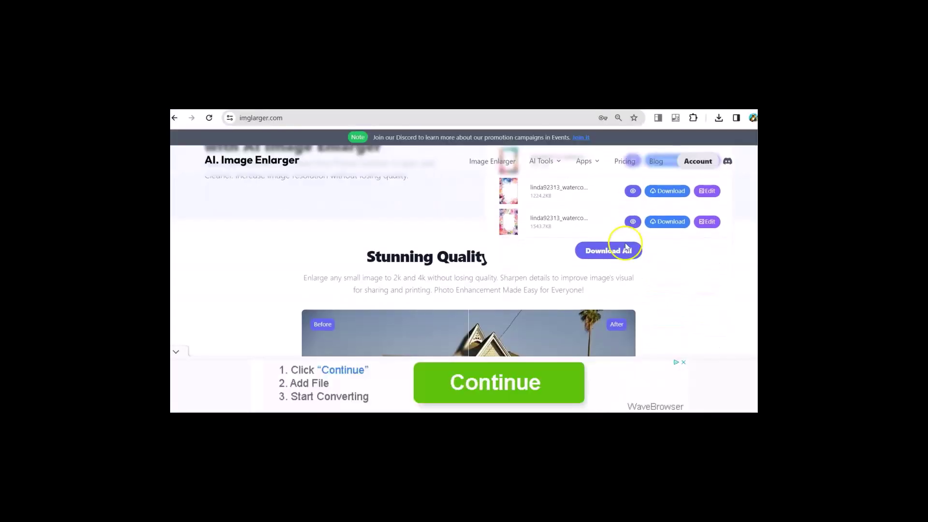
click(618, 249)
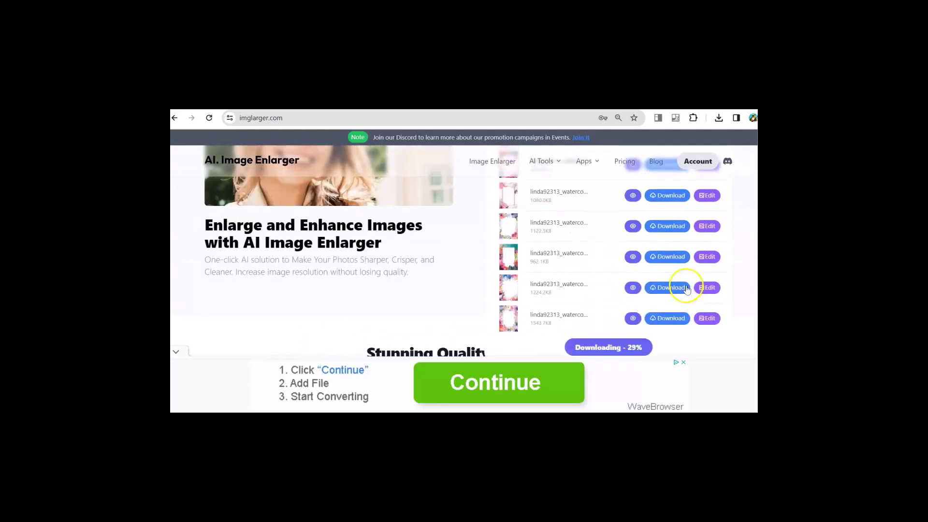
scroll(695, 276, up, 5)
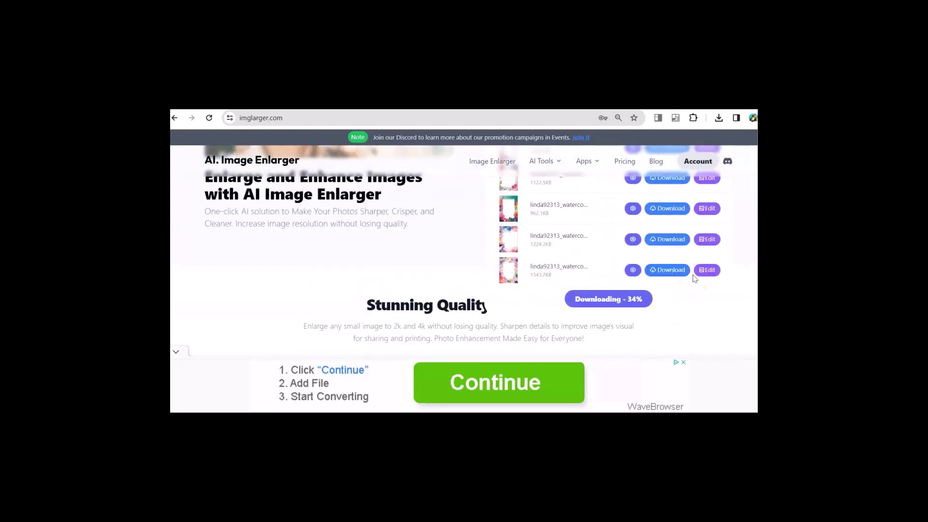
scroll(701, 271, down, 5)
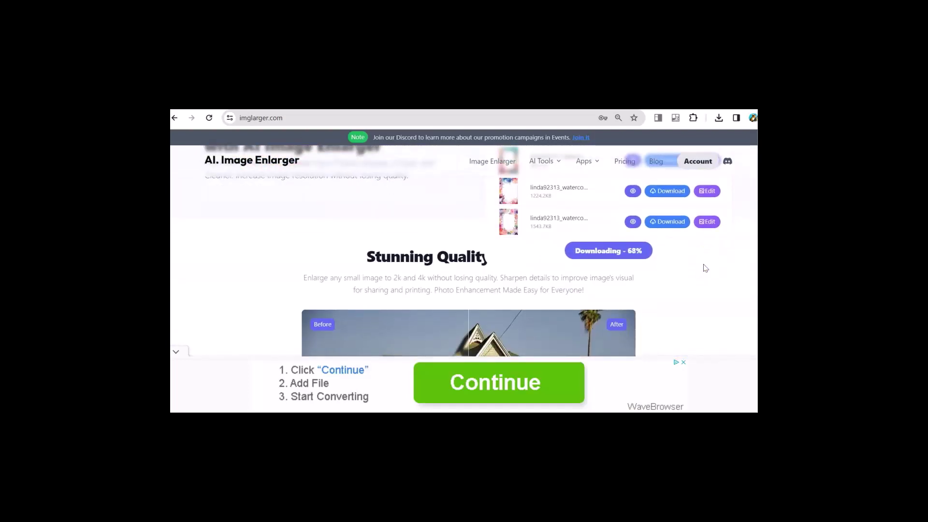
click(704, 273)
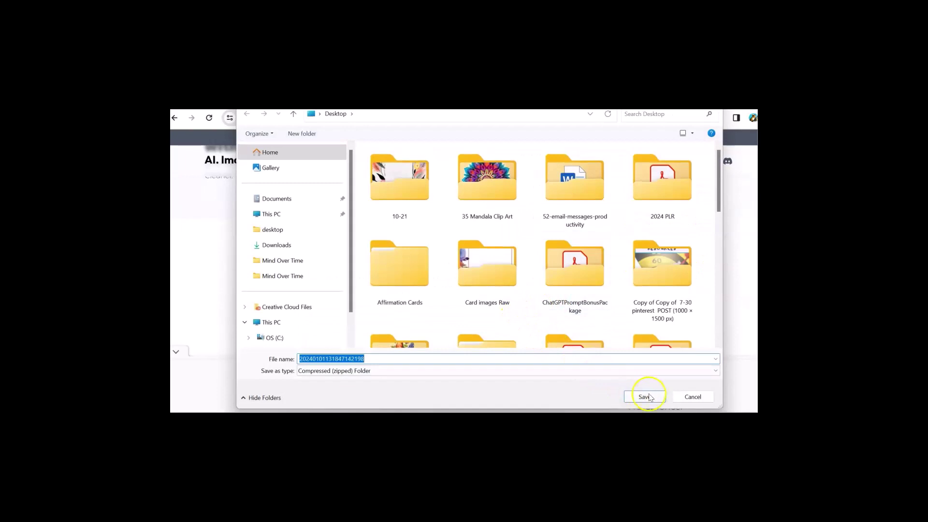
text(dsfd)
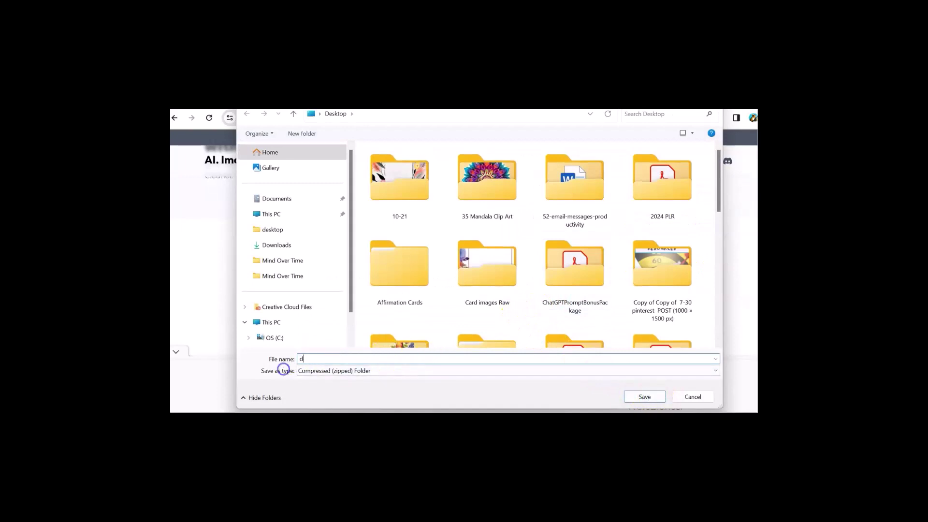
click(645, 396)
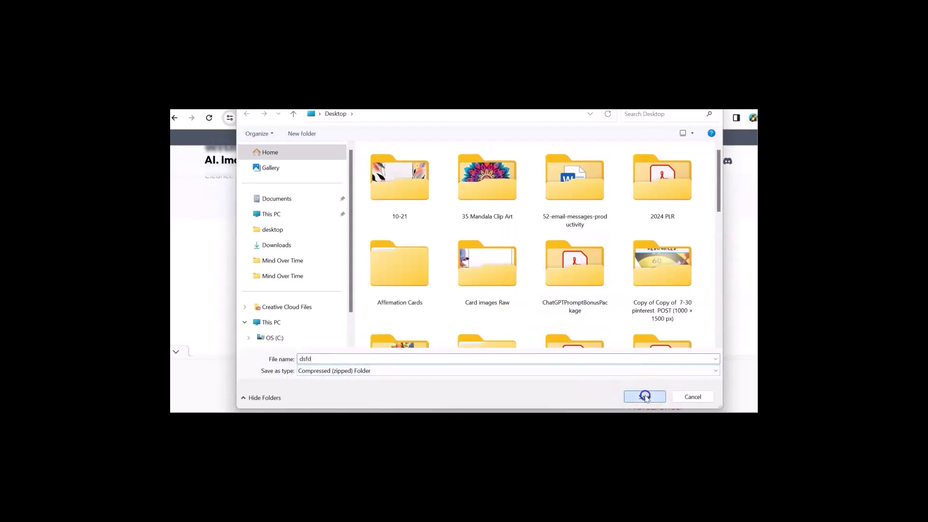
scroll(652, 329, down, 3)
scroll(654, 327, up, 3)
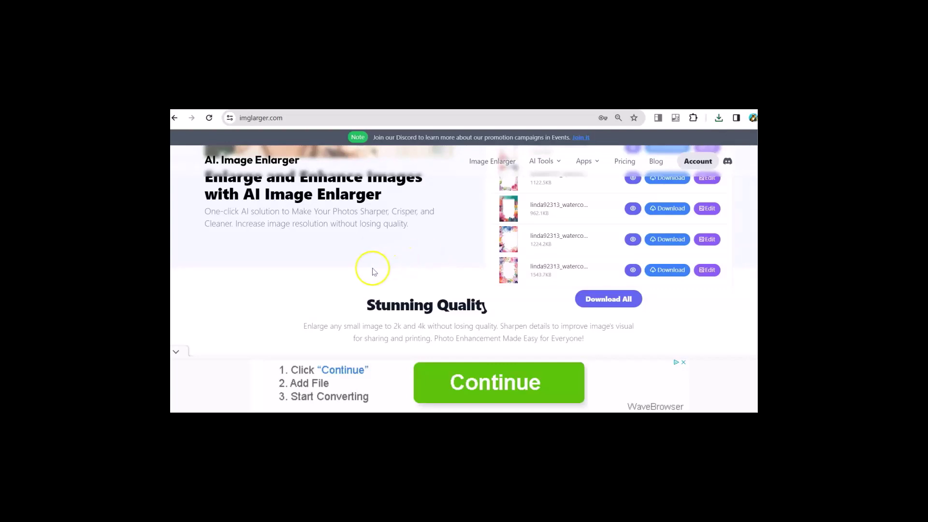
scroll(443, 245, up, 3)
scroll(459, 249, up, 3)
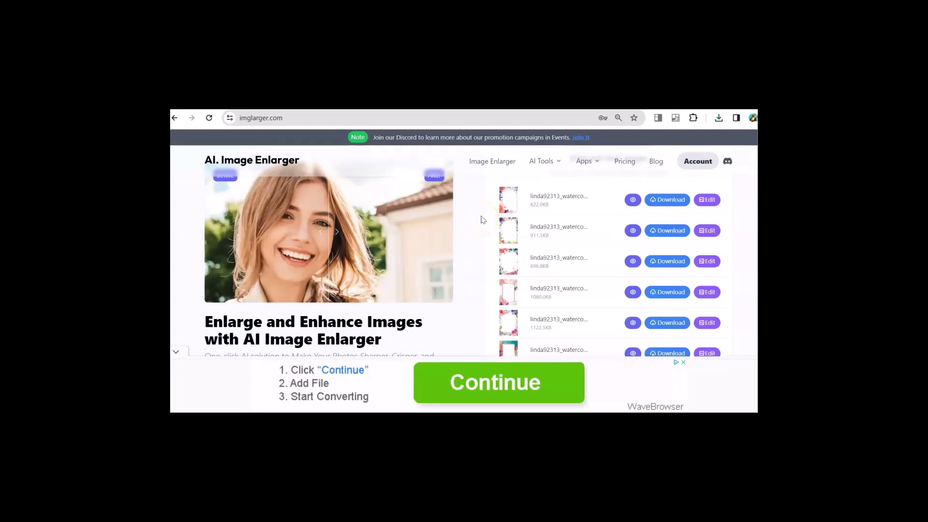
scroll(487, 193, down, 2)
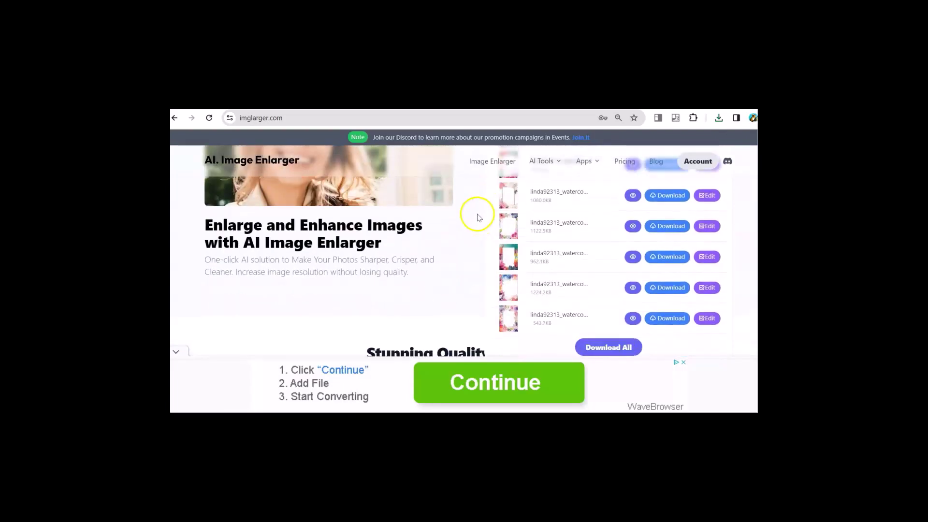
scroll(479, 213, up, 2)
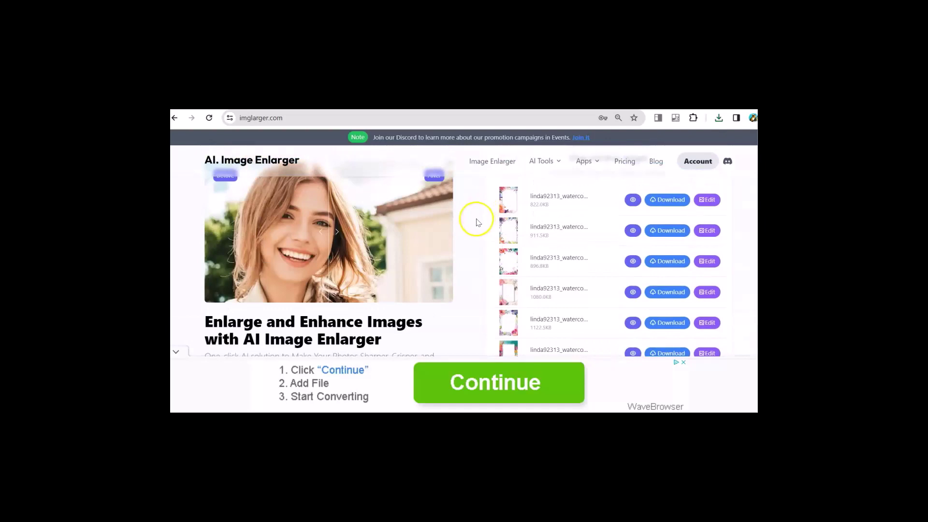
scroll(476, 223, down, 3)
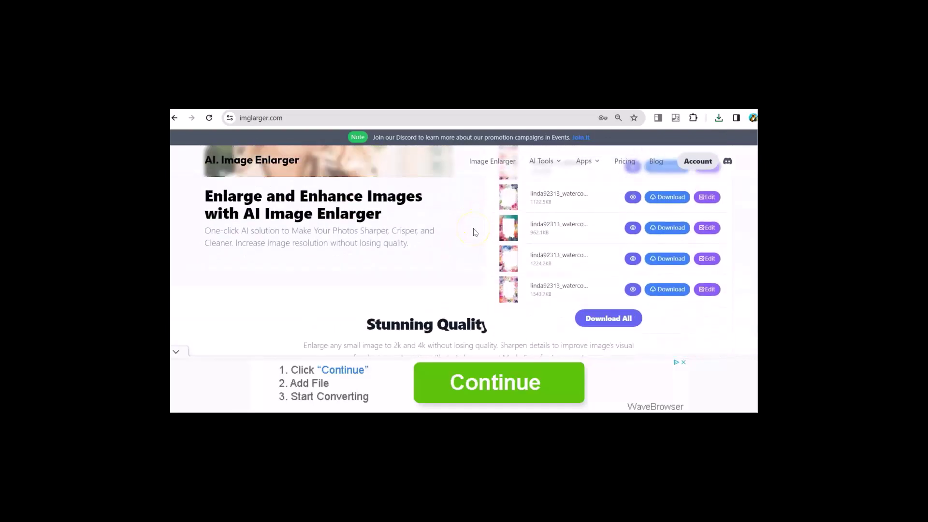
scroll(476, 232, up, 2)
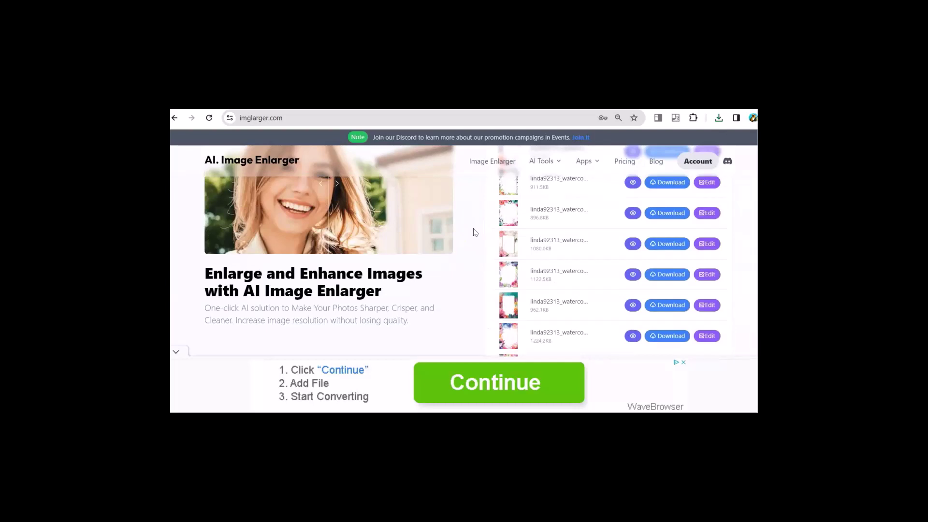
scroll(476, 233, down, 2)
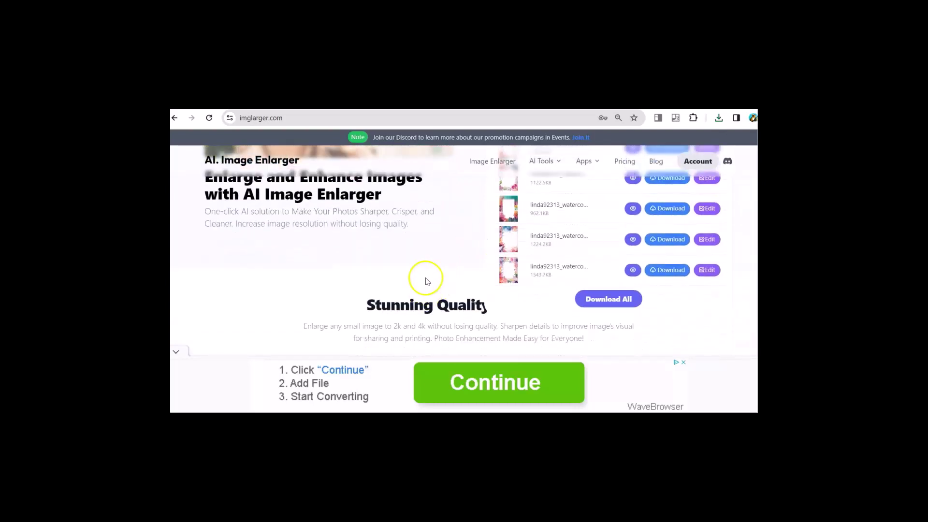
scroll(426, 263, down, 1)
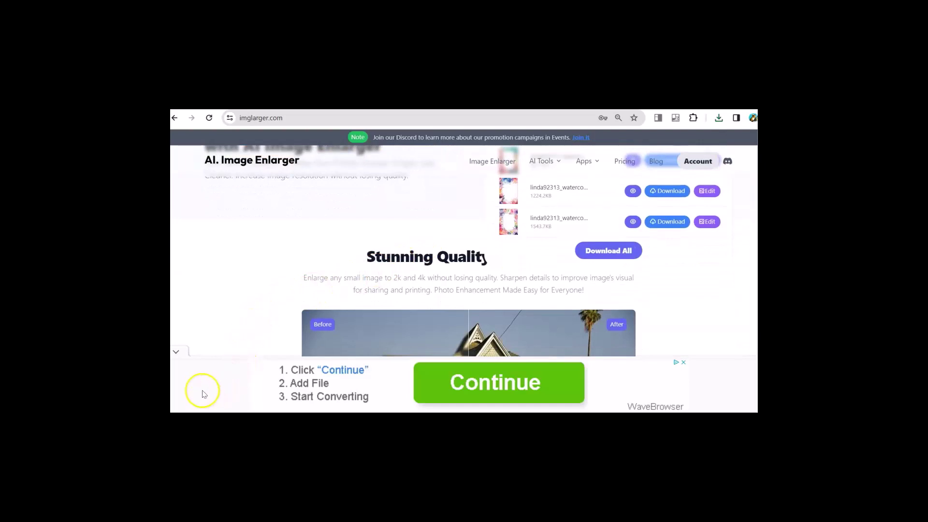